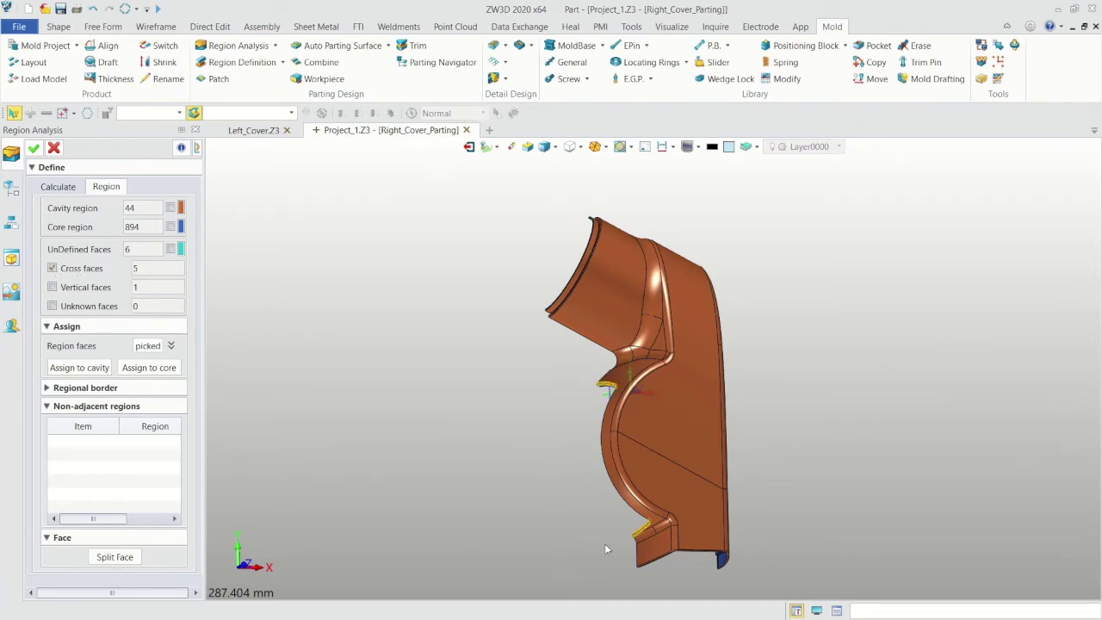
# Assign the selected cross faces to the core region and the vertical face at the pipe opening to the cavity region
pyautogui.scroll(4, 605, 547)
pyautogui.moveTo(606, 545); pyautogui.dragTo(677, 573, button='middle')
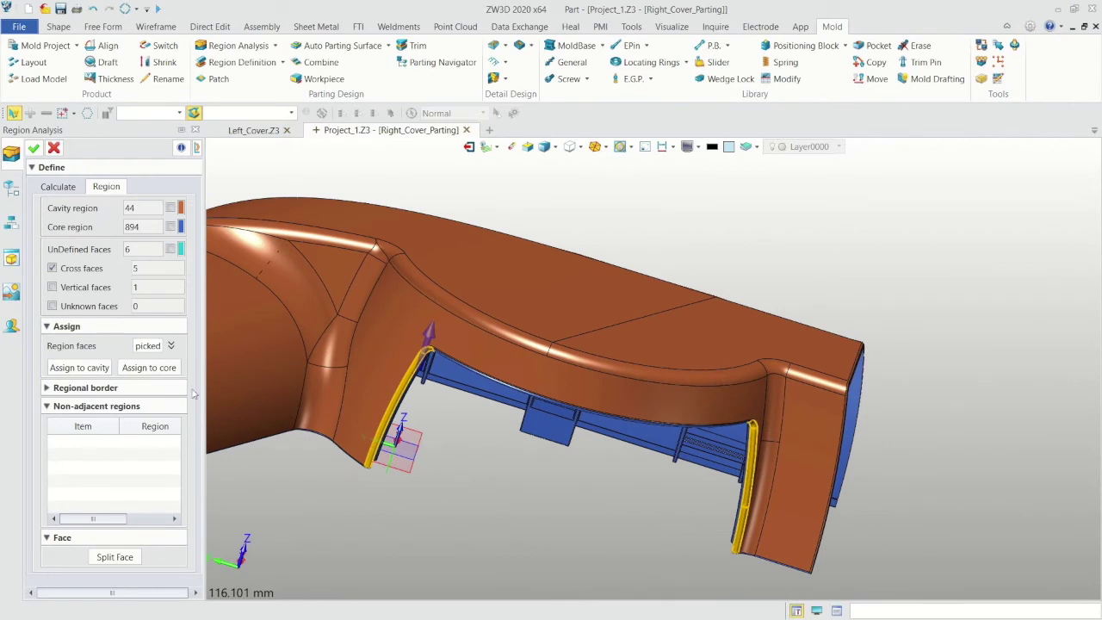
pyautogui.click(160, 372)
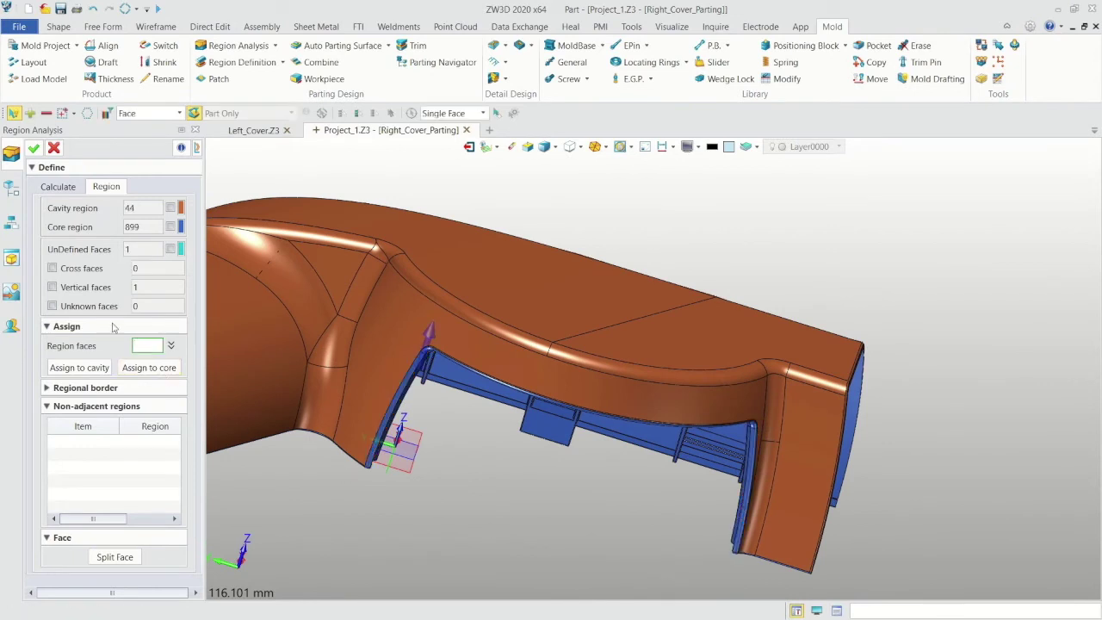
pyautogui.click(53, 287)
pyautogui.moveTo(342, 498); pyautogui.dragTo(547, 491, button='middle')
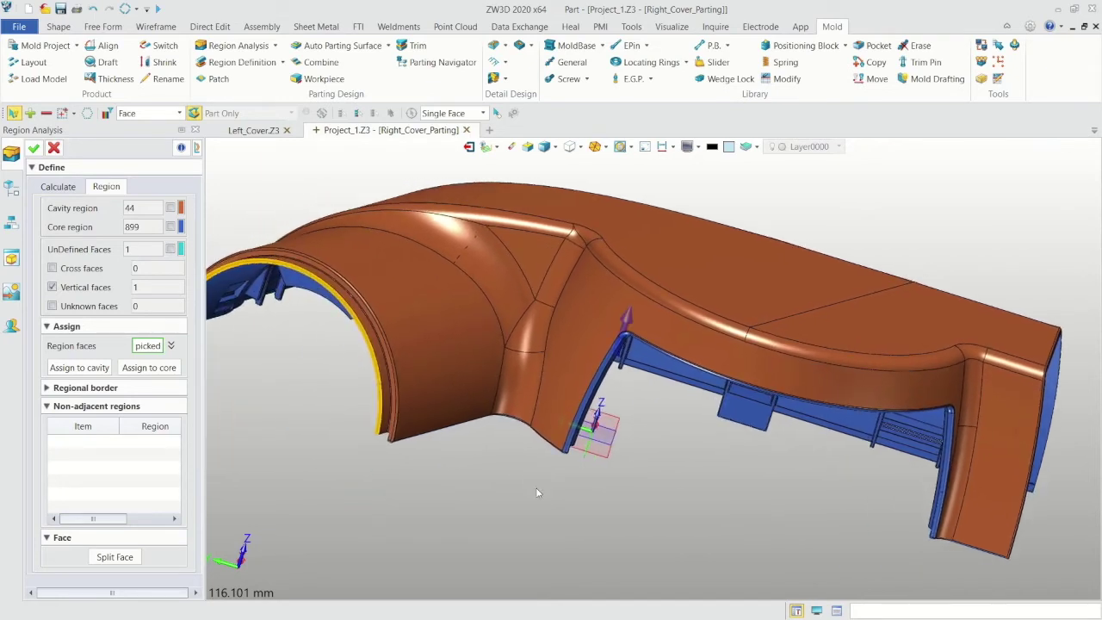
pyautogui.click(100, 368)
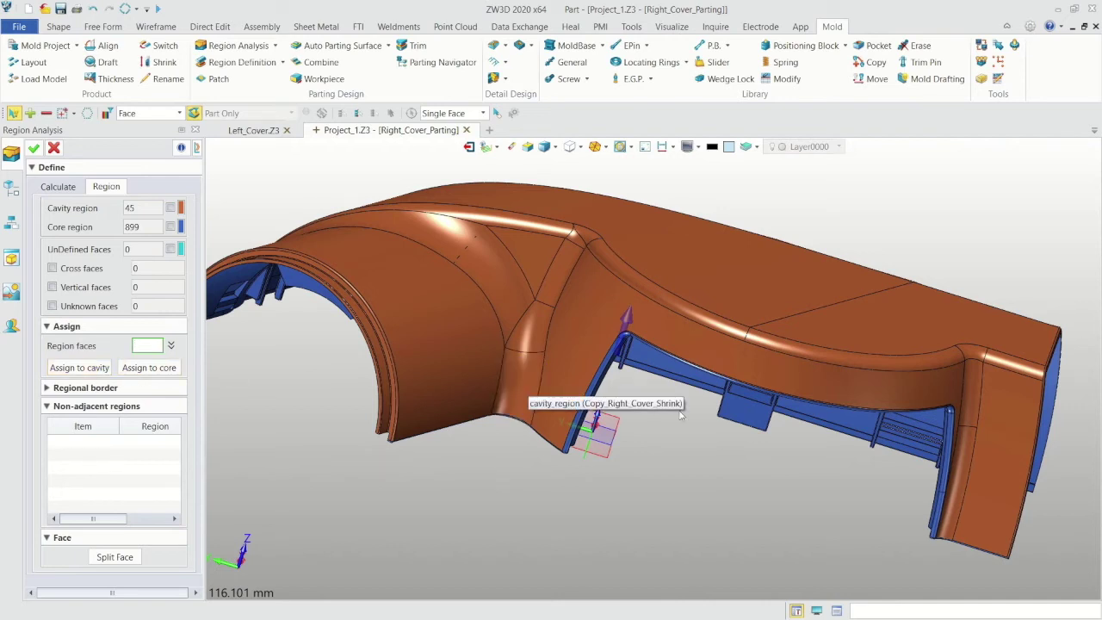
# Try assigning the protruding tab's face to the cavity, and reassign the non-adjacent region cavity_region_2 to the core
pyautogui.click(729, 413)
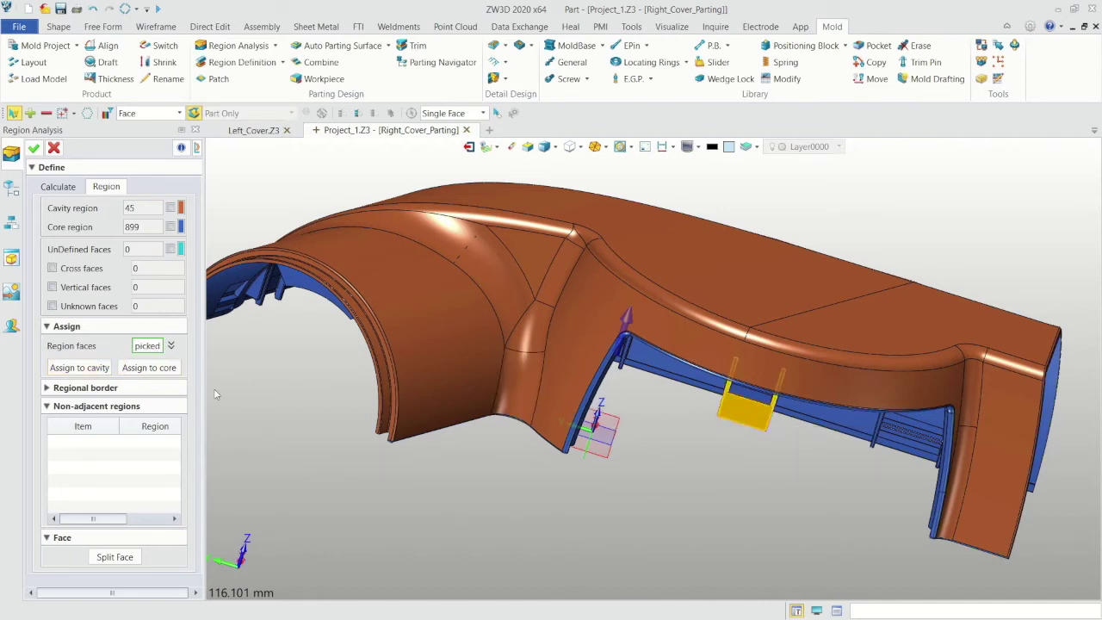
pyautogui.click(89, 370)
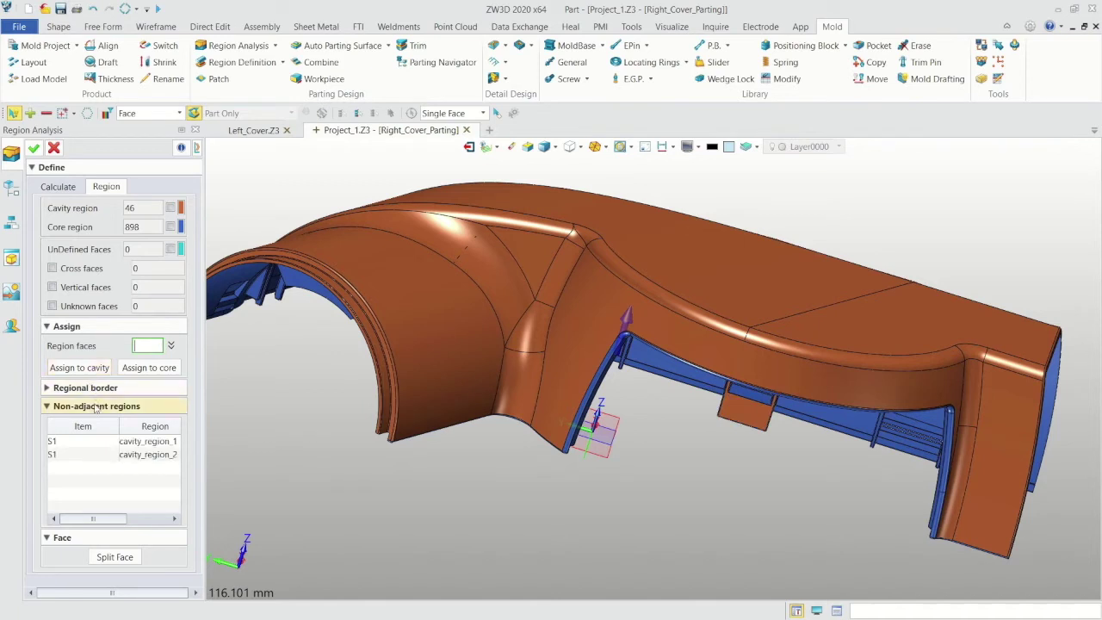
pyautogui.click(89, 454)
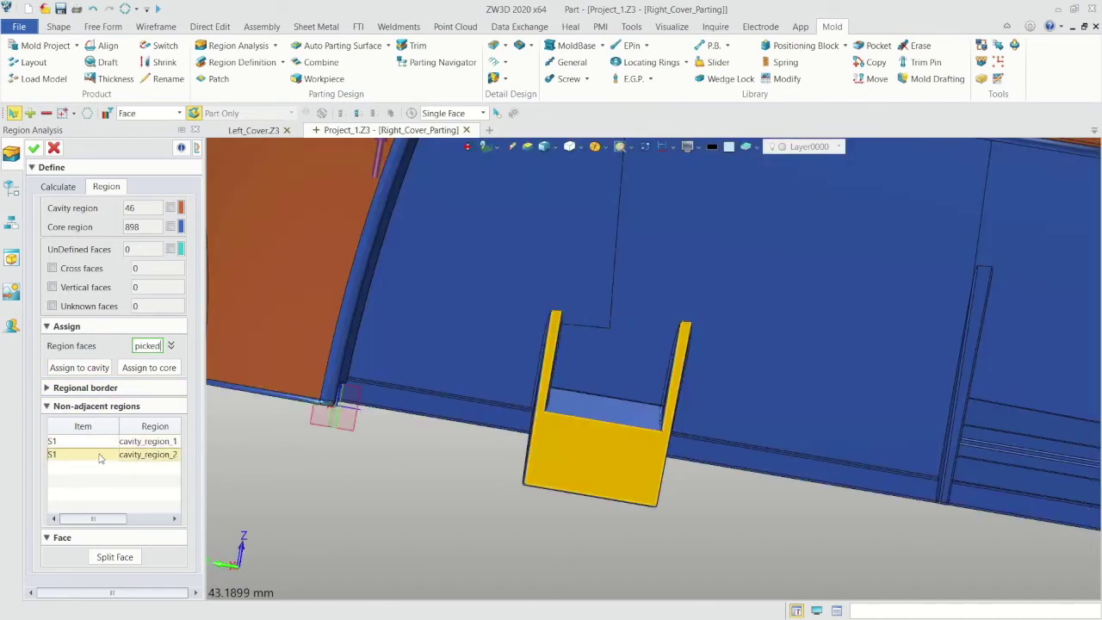
pyautogui.click(150, 369)
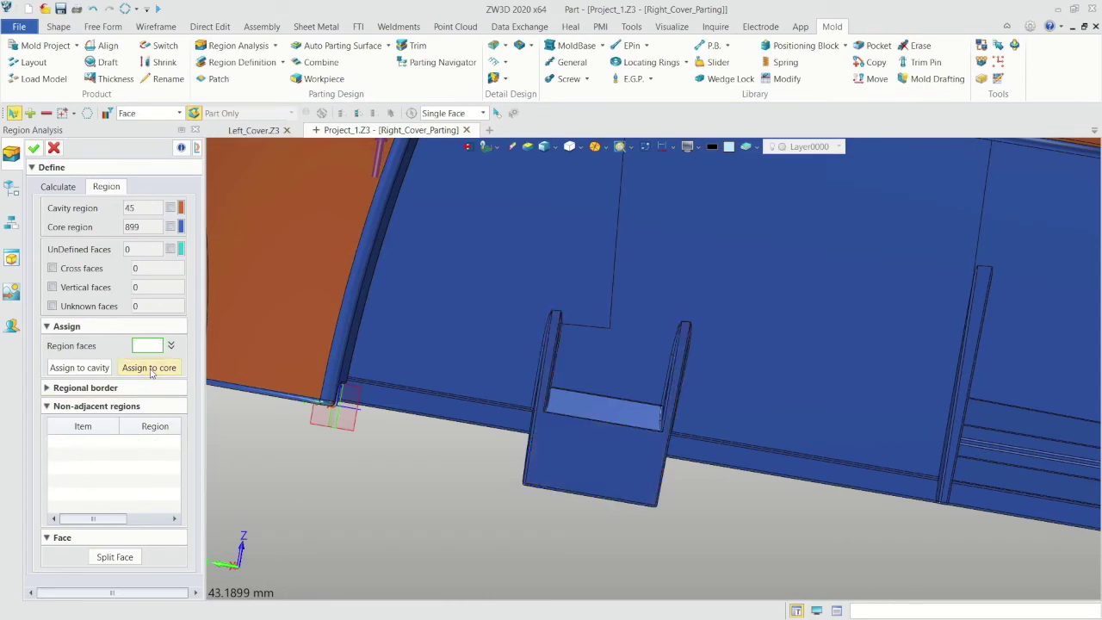
# Accept the region analysis and run Region Definition with creation of regions and parting lines enabled
pyautogui.hotkey('ctrl', 'a')
pyautogui.click(34, 150)
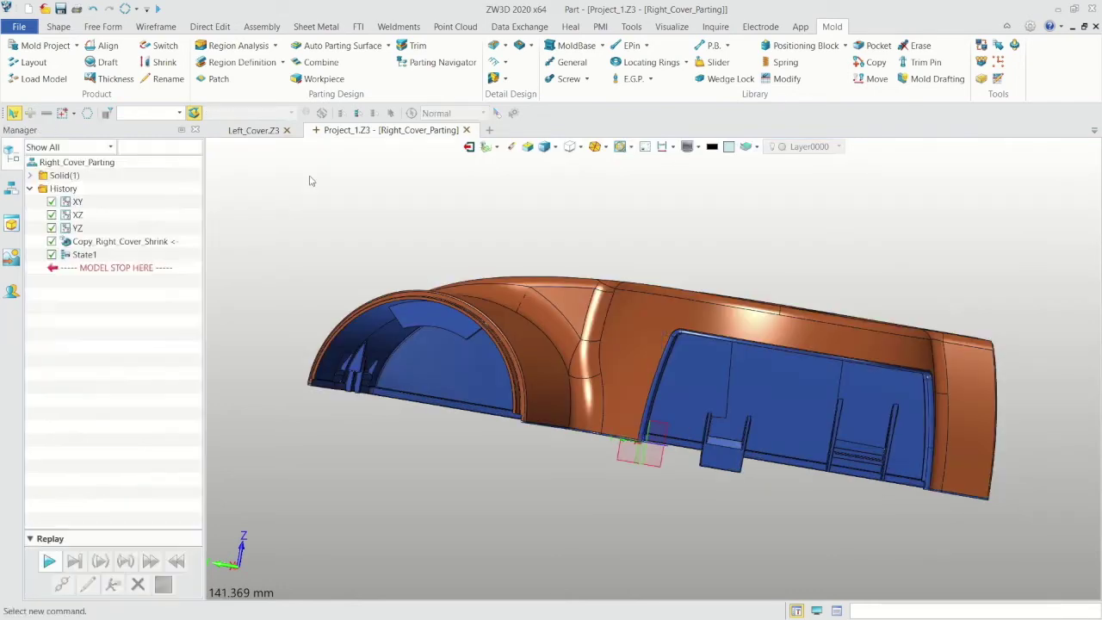
pyautogui.moveTo(800, 262); pyautogui.dragTo(536, 438, button='middle')
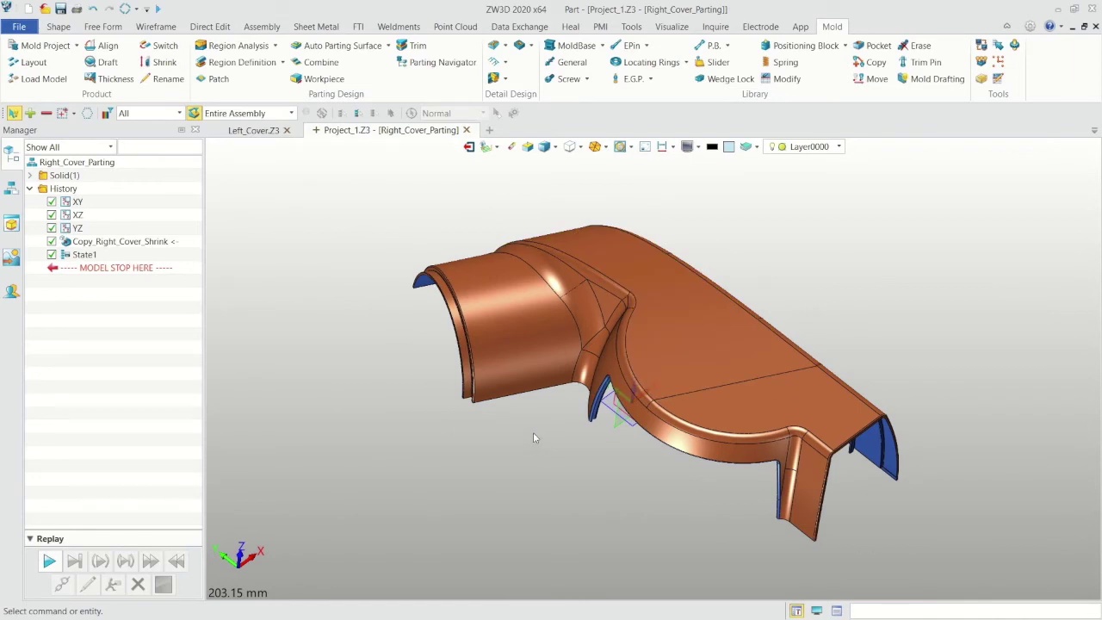
pyautogui.click(241, 65)
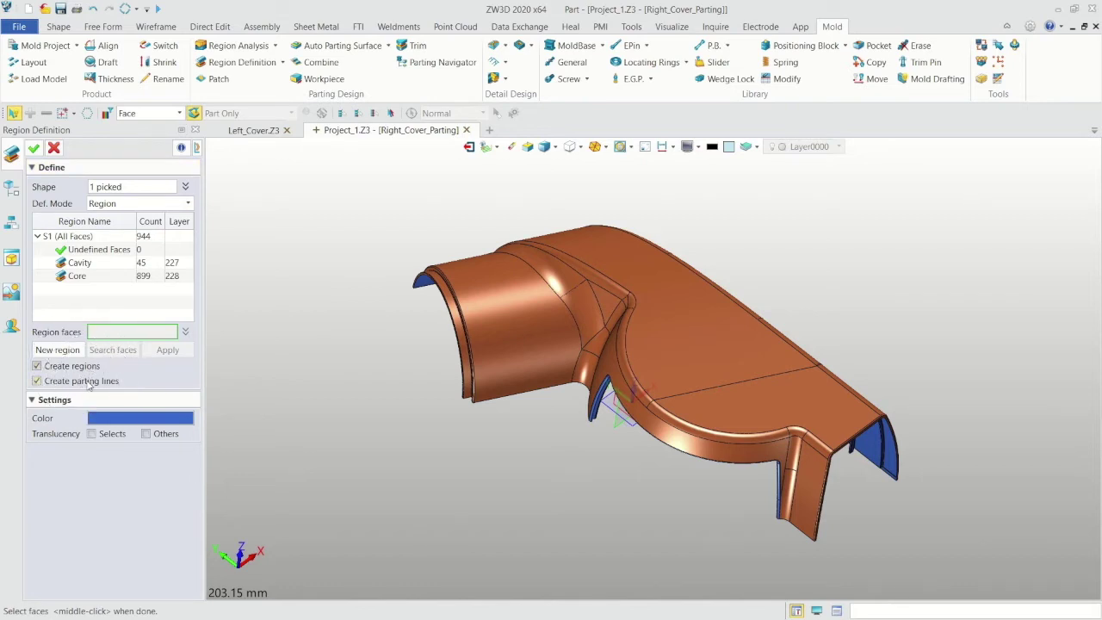
pyautogui.click(33, 148)
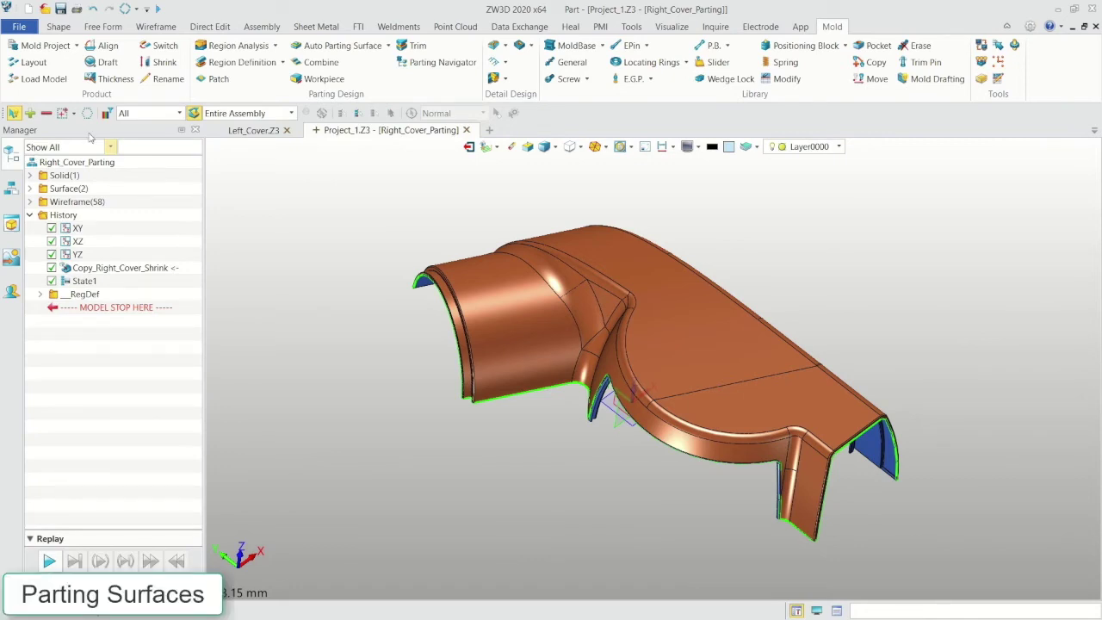
# Create automatic parting surfaces from the outer parting lines with a distance of 100 mm
pyautogui.click(338, 46)
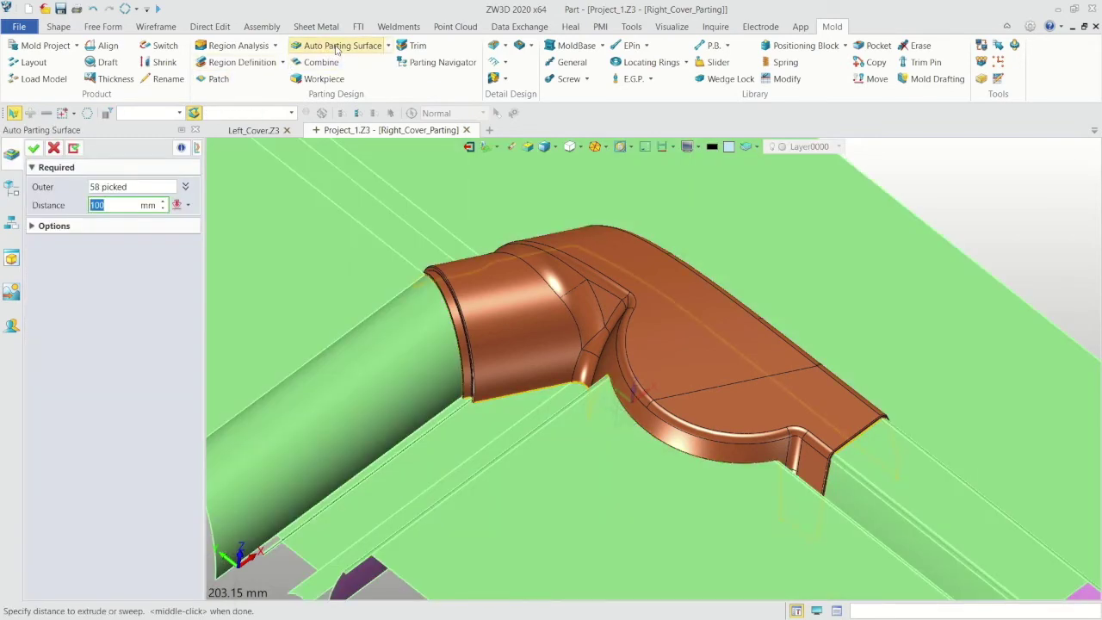
pyautogui.hotkey('ctrl', 'a')
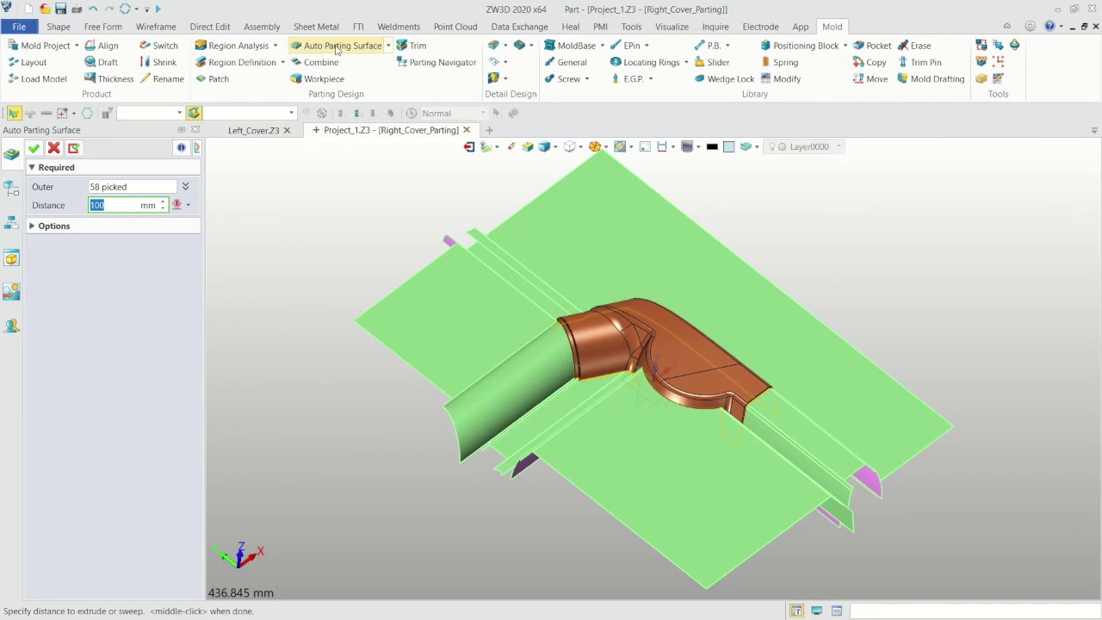
pyautogui.click(39, 149)
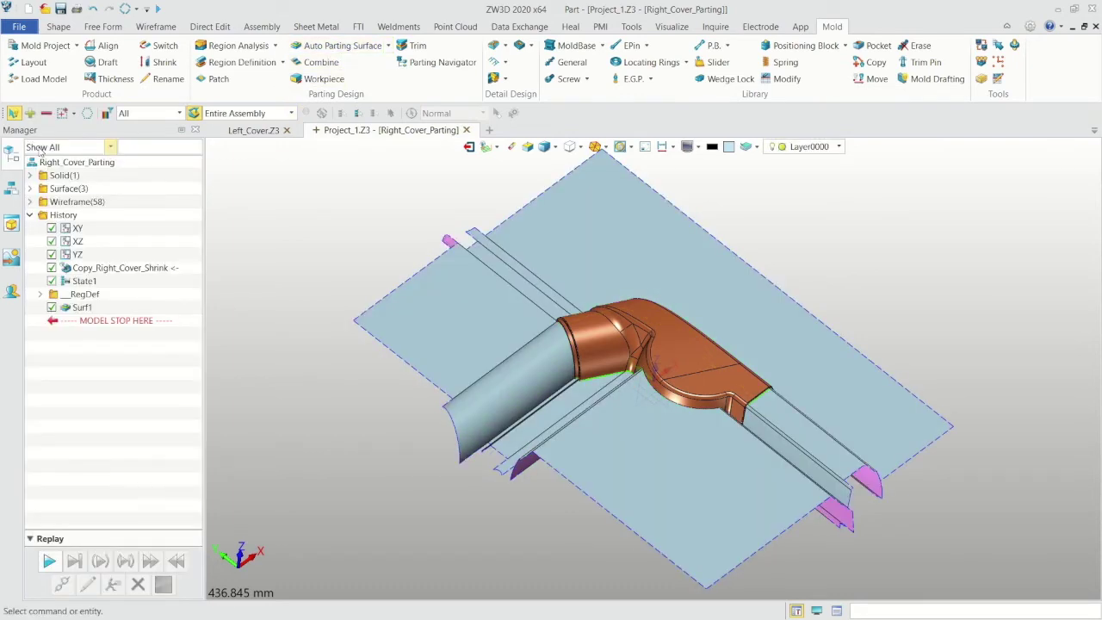
# Erase the seven generated parting faces that extend from the pipe end of the cover
pyautogui.click(511, 147)
pyautogui.scroll(5, 565, 377)
pyautogui.click(616, 421)
pyautogui.scroll(2, 617, 421)
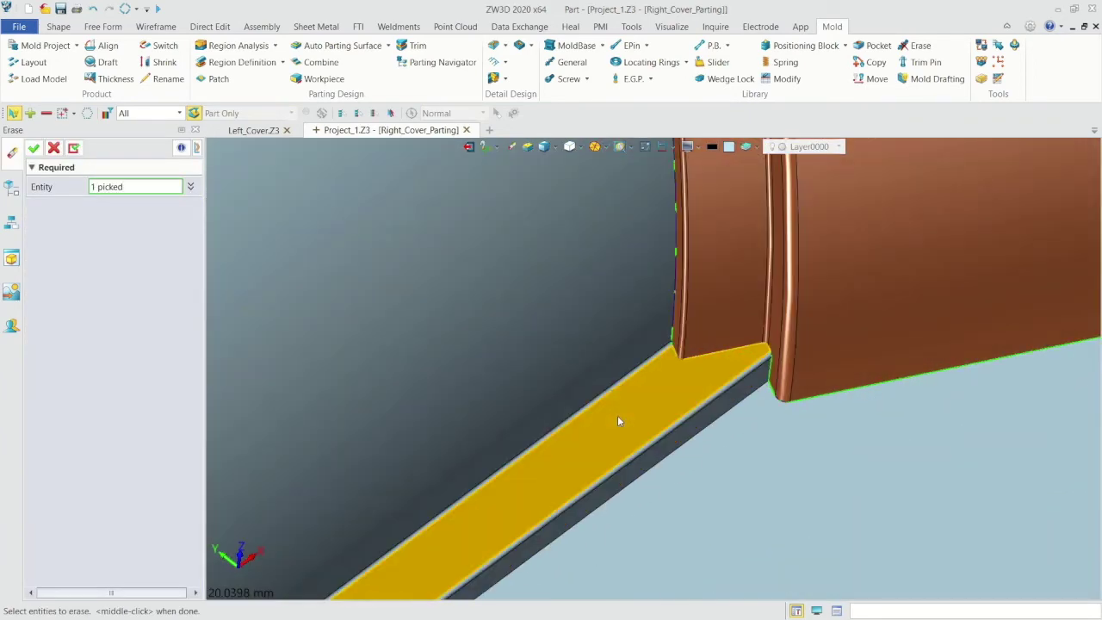
pyautogui.click(611, 405)
pyautogui.scroll(-6, 594, 382)
pyautogui.scroll(-1, 594, 384)
pyautogui.moveTo(594, 388); pyautogui.dragTo(742, 516, button='right')
pyautogui.scroll(8, 604, 530)
pyautogui.click(637, 464)
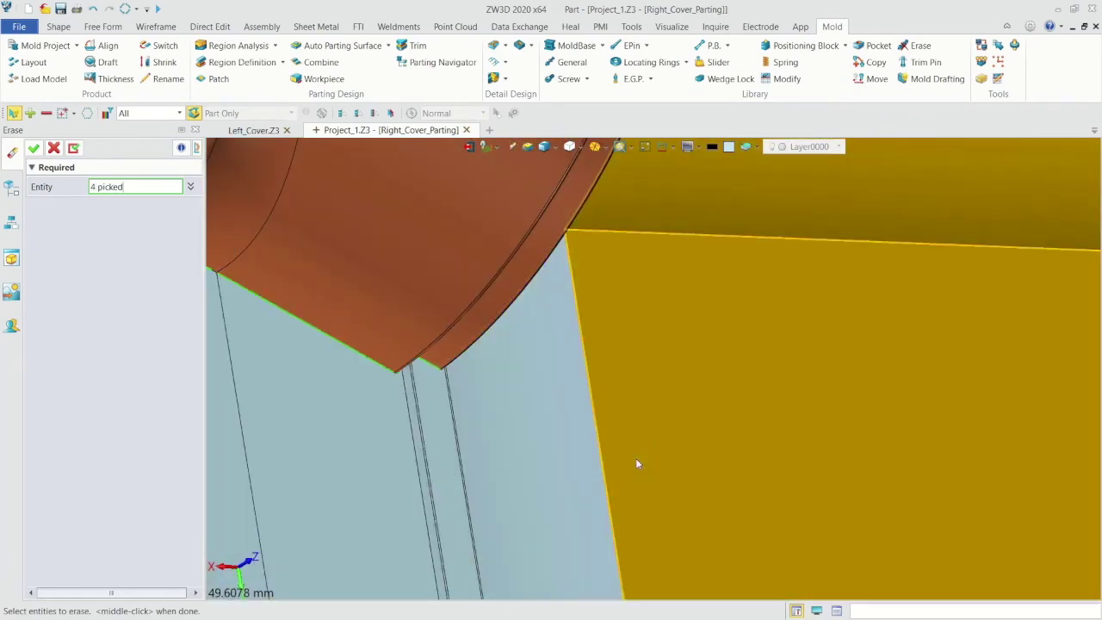
pyautogui.click(441, 389)
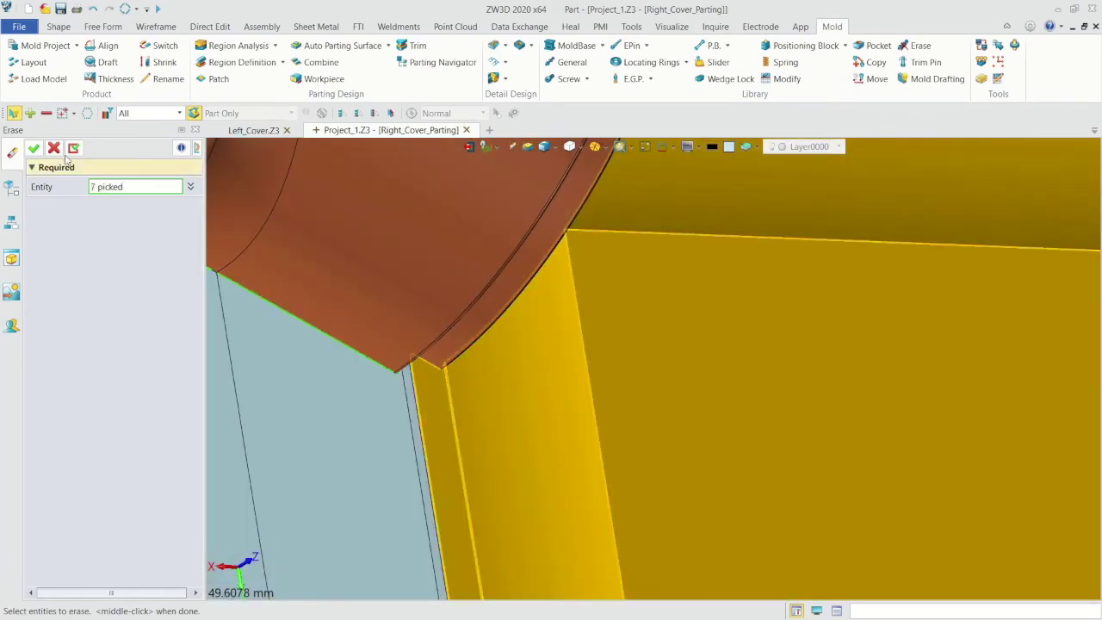
pyautogui.click(34, 148)
pyautogui.hotkey('ctrl', 'f')
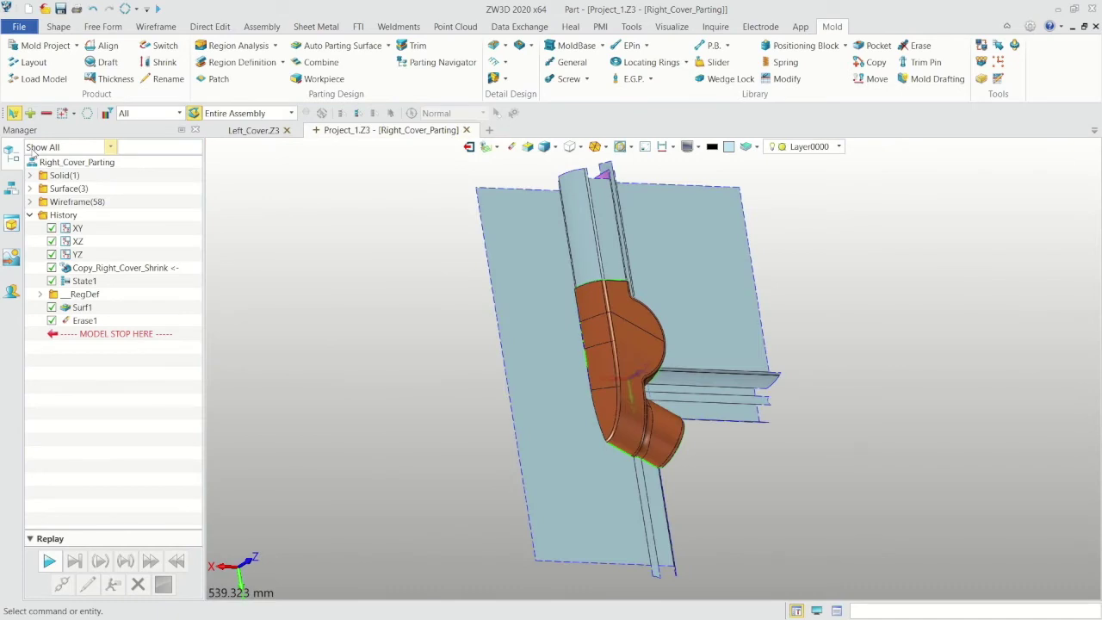
# Start a Segmented Parting Surface and add two 100 mm guide lines at one corner of the pipe opening, along 0,1,0 and the pipe axis
pyautogui.click(388, 45)
pyautogui.click(413, 64)
pyautogui.moveTo(460, 508); pyautogui.dragTo(626, 474, button='middle')
pyautogui.scroll(5, 625, 469)
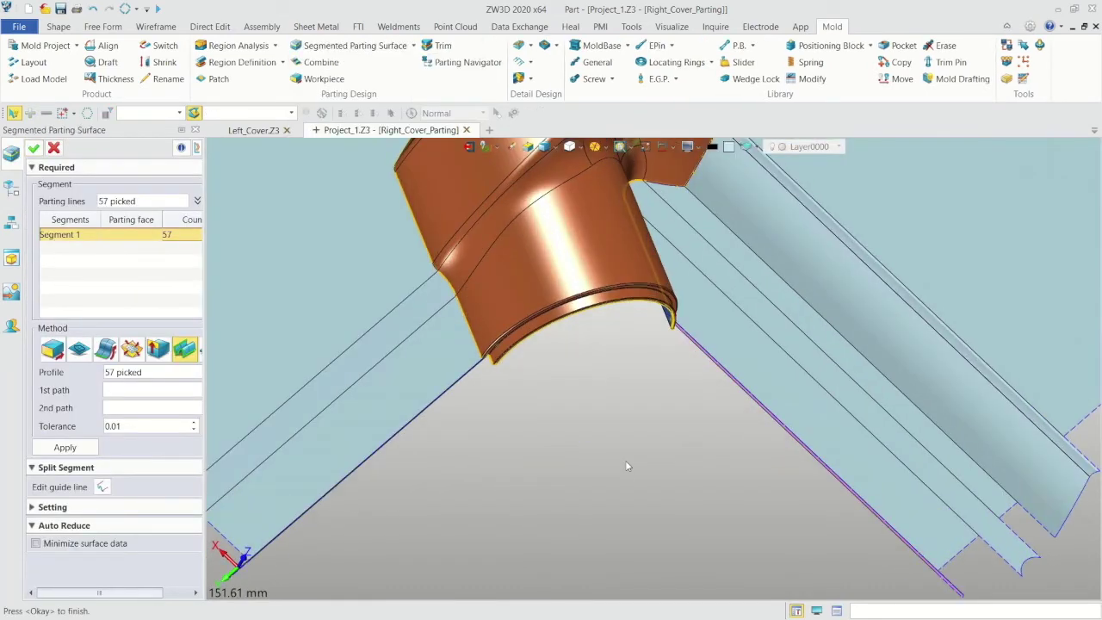
pyautogui.click(101, 487)
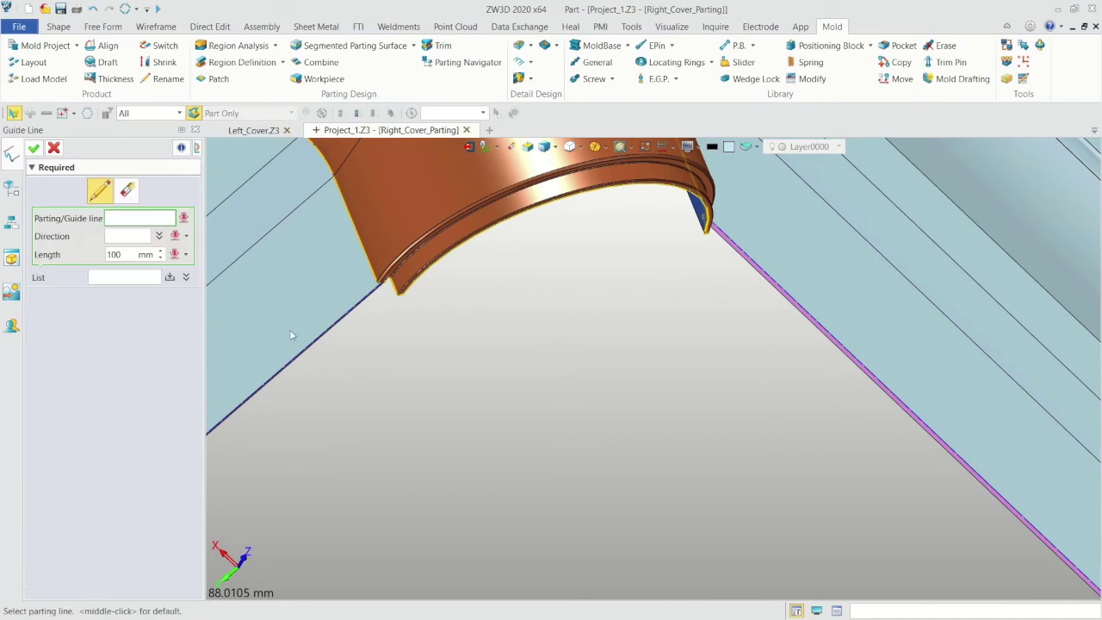
pyautogui.scroll(5, 396, 284)
pyautogui.click(404, 250)
pyautogui.click(389, 261)
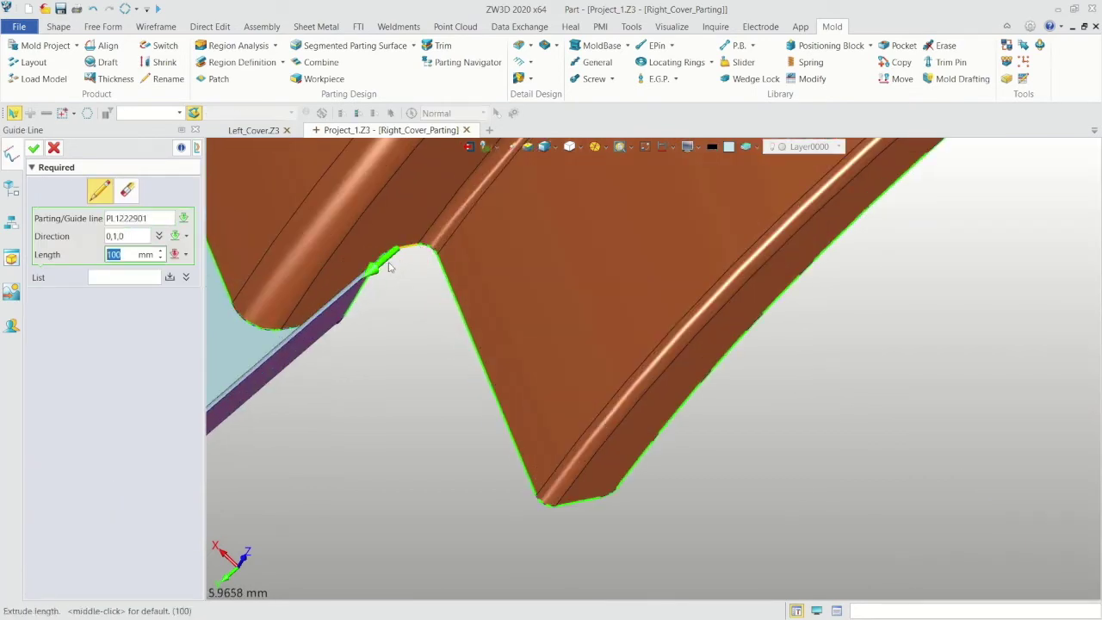
pyautogui.click(170, 277)
pyautogui.click(600, 508)
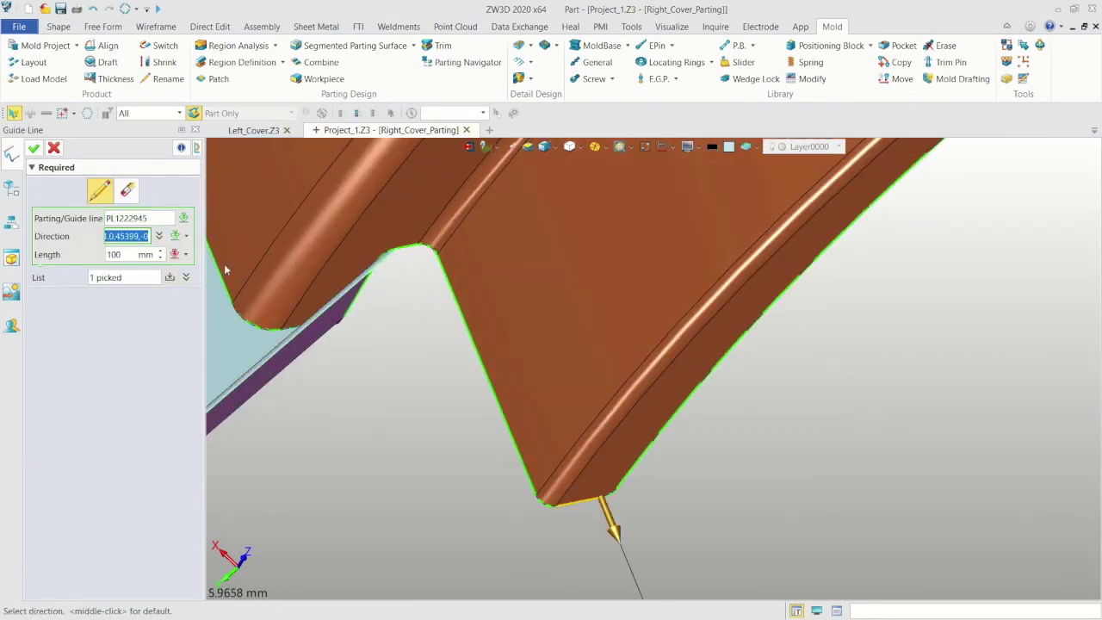
pyautogui.scroll(-5, 420, 358)
pyautogui.scroll(-5, 420, 357)
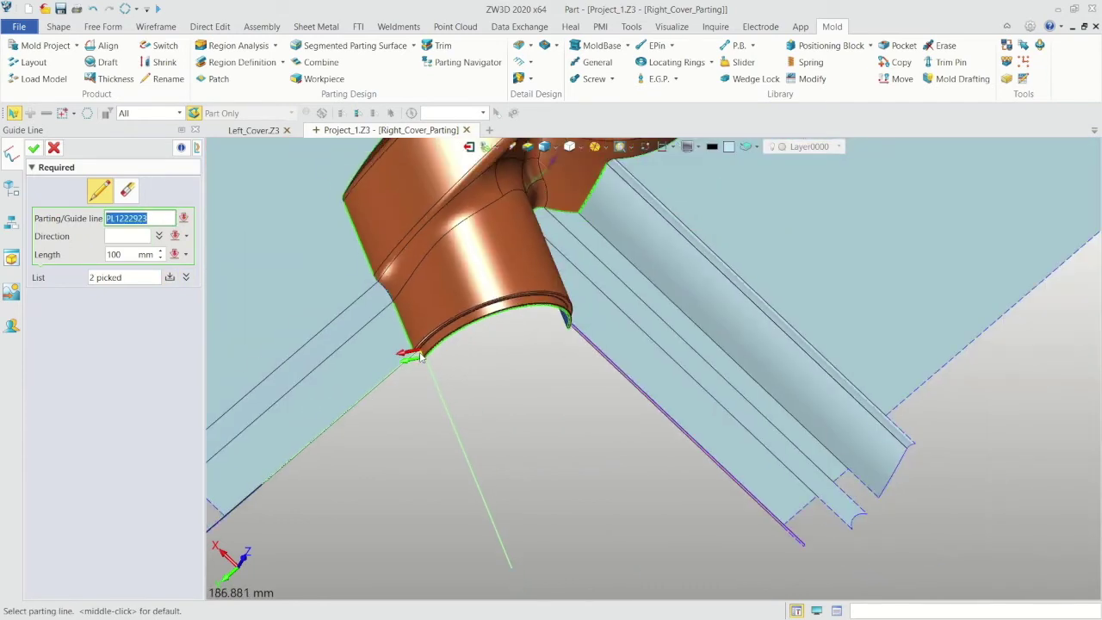
# Add two 100 mm guide lines at the opposite corner of the pipe opening, along the pipe axis and -1,0,0, and accept the split
pyautogui.scroll(5, 577, 339)
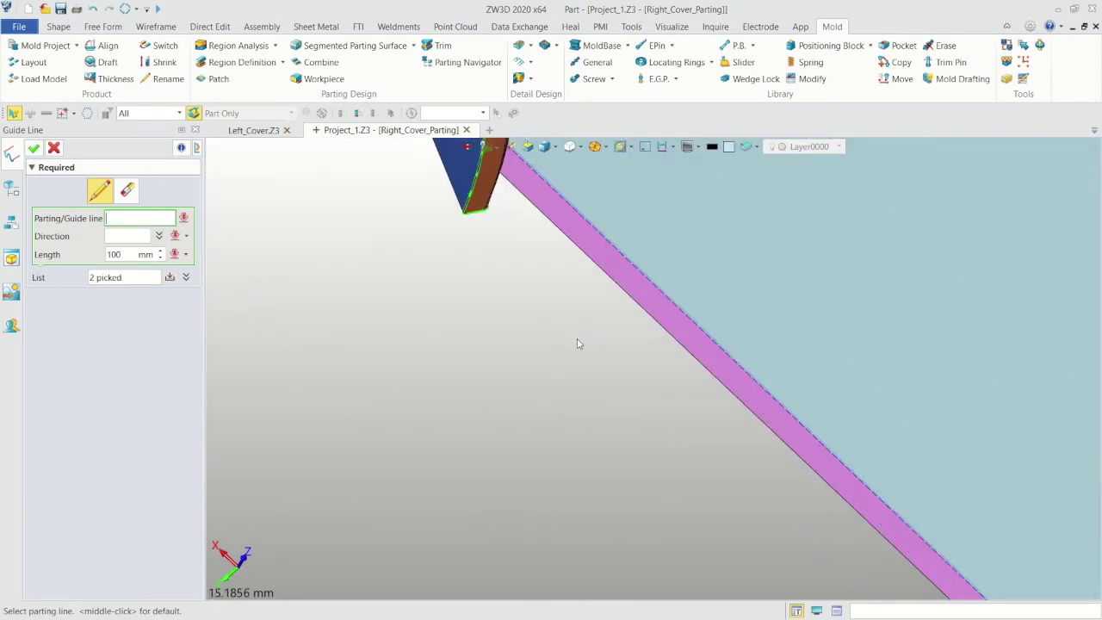
pyautogui.click(476, 220)
pyautogui.middleClick(480, 234)
pyautogui.click(173, 277)
pyautogui.moveTo(595, 286); pyautogui.dragTo(596, 412, button='middle')
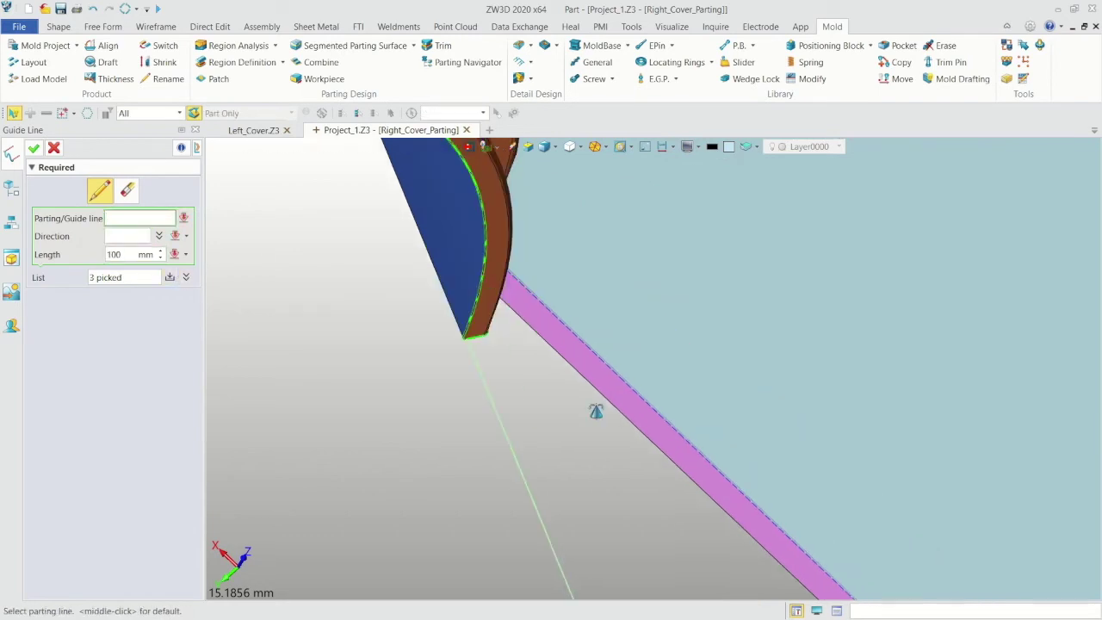
pyautogui.moveTo(596, 412); pyautogui.dragTo(559, 445, button='right')
pyautogui.click(449, 243)
pyautogui.middleClick(462, 265)
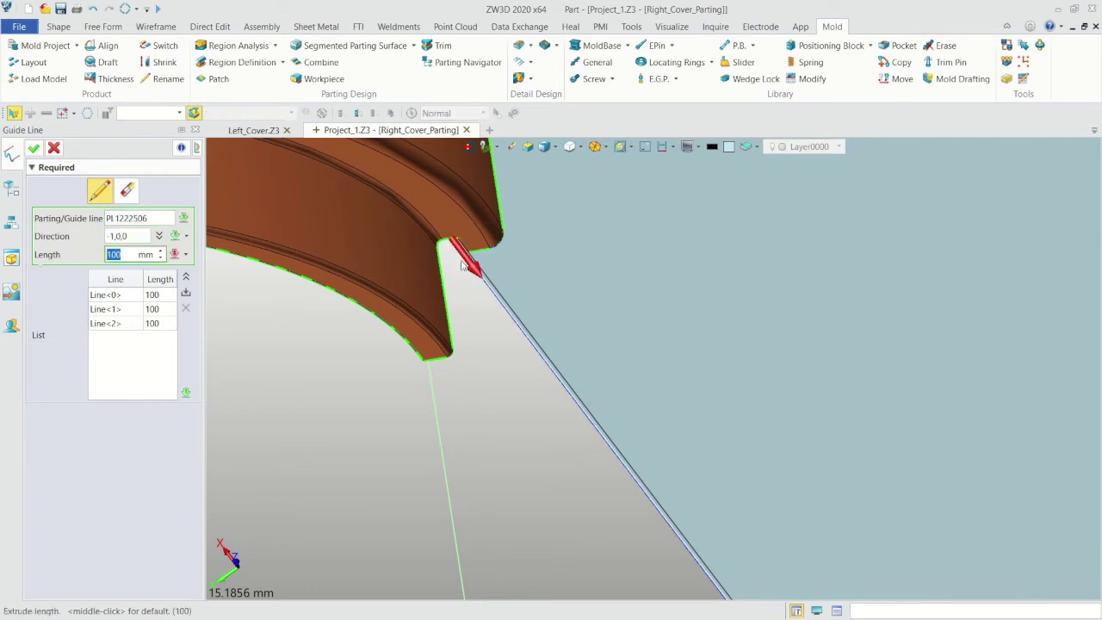
pyautogui.middleClick(209, 287)
pyautogui.click(34, 149)
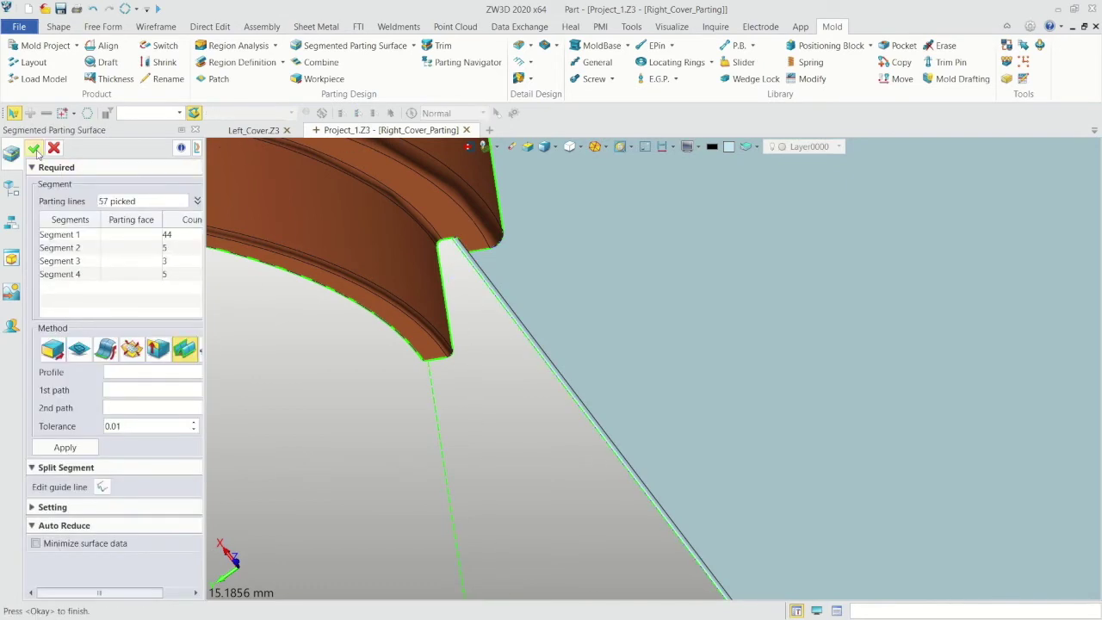
# Create boundary parting faces for segments 2 and 4 and an extruded face along -0.89101,0.45399,0 for segment 3, and finish the parting surface
pyautogui.hotkey('ctrl', 'a')
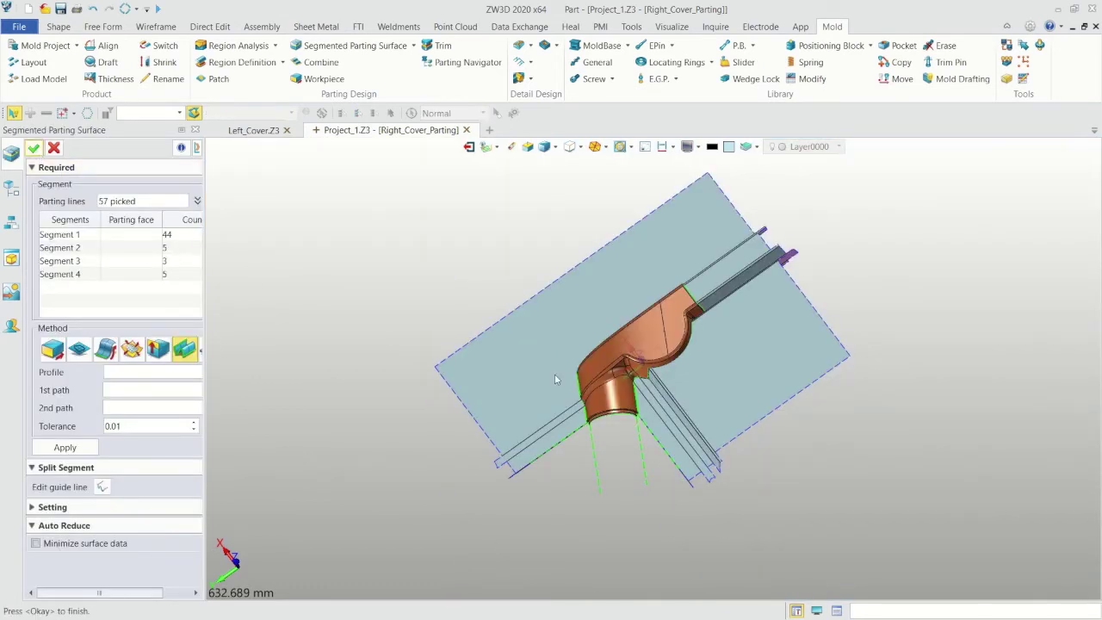
pyautogui.scroll(3, 610, 441)
pyautogui.click(62, 247)
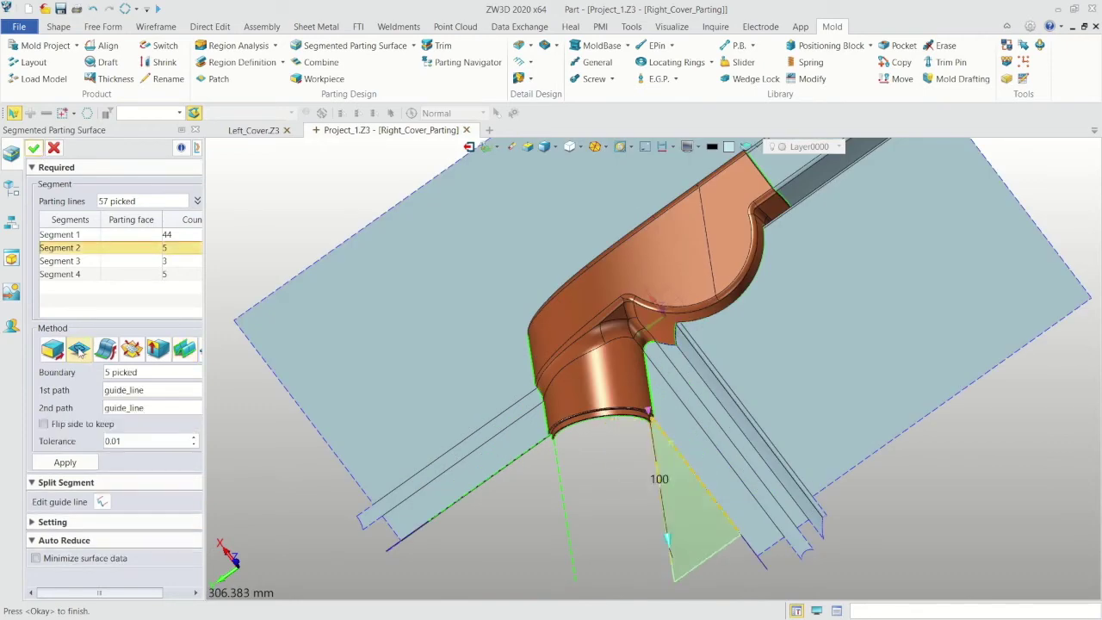
pyautogui.click(65, 464)
pyautogui.click(53, 348)
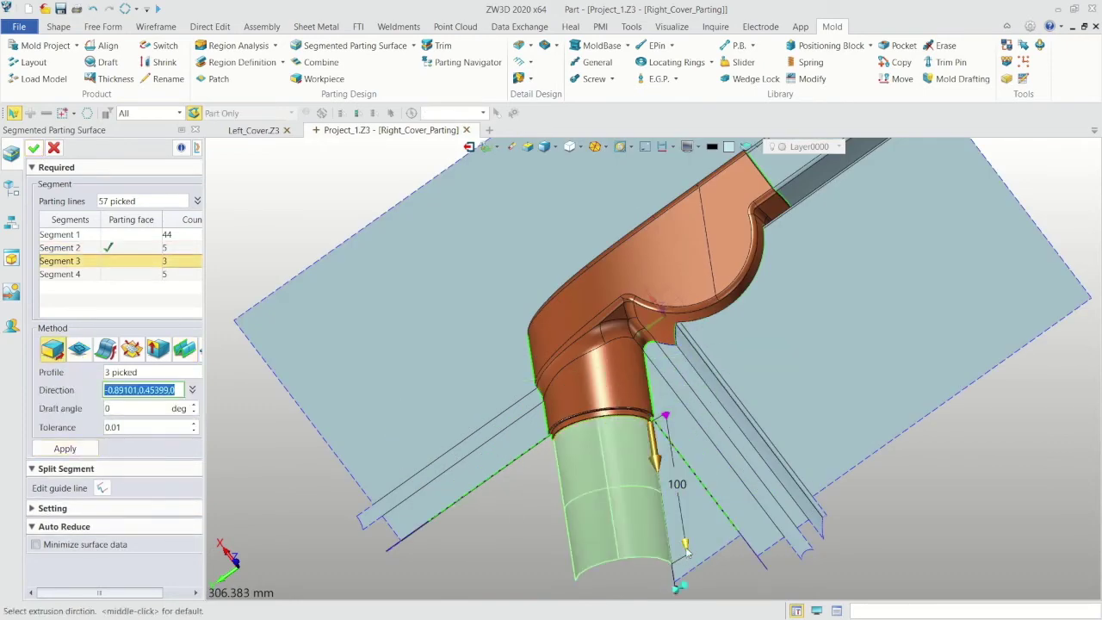
pyautogui.click(76, 450)
pyautogui.click(75, 449)
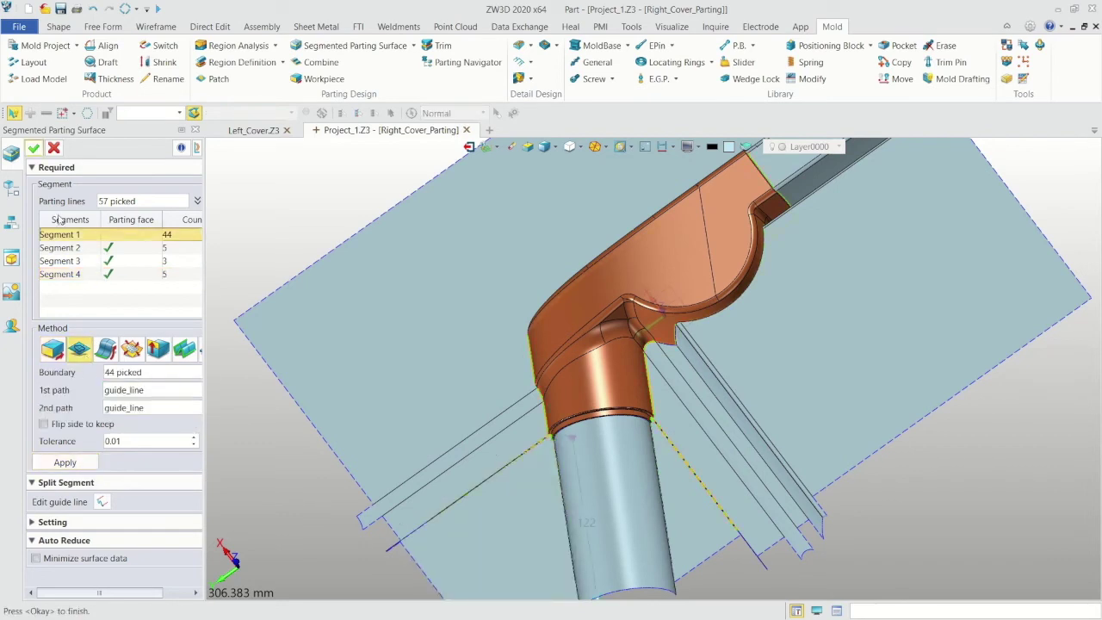
pyautogui.click(34, 149)
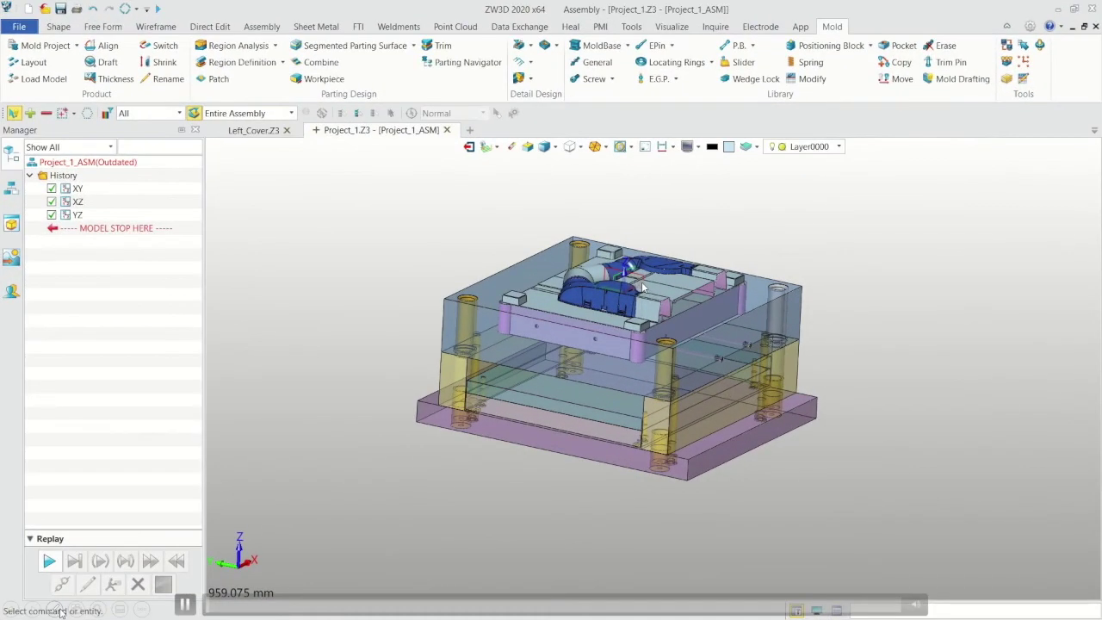
# Create a new sketch on the default XY plane of the mold assembly
pyautogui.click(59, 26)
pyautogui.click(21, 60)
pyautogui.click(34, 148)
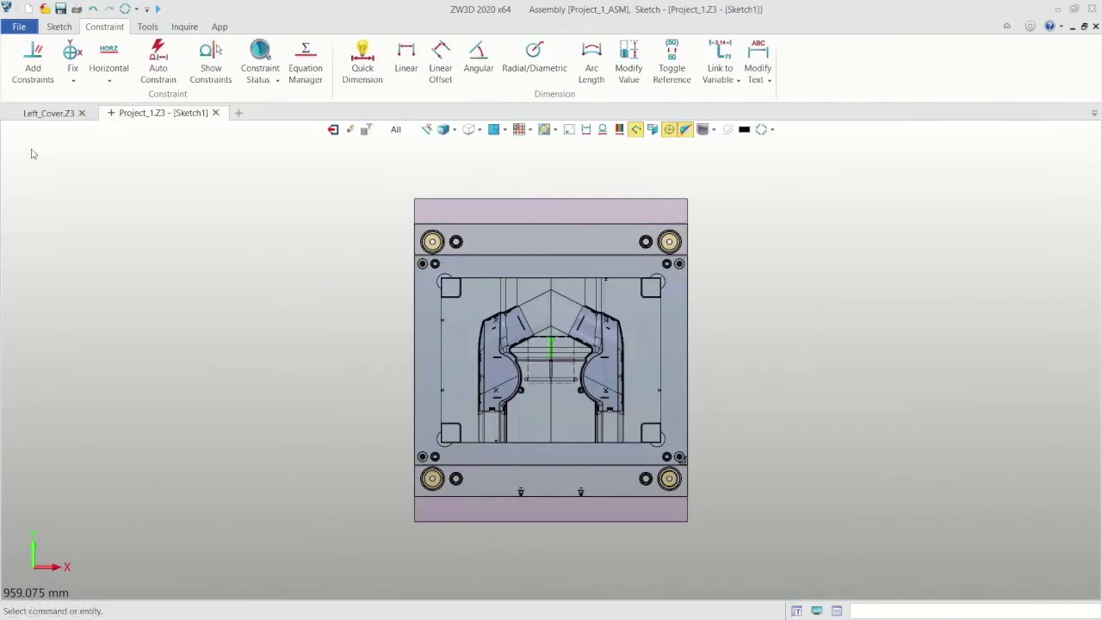
# Place six sketch points over the cover on the negative X side to locate the ejector pins
pyautogui.click(59, 26)
pyautogui.click(204, 56)
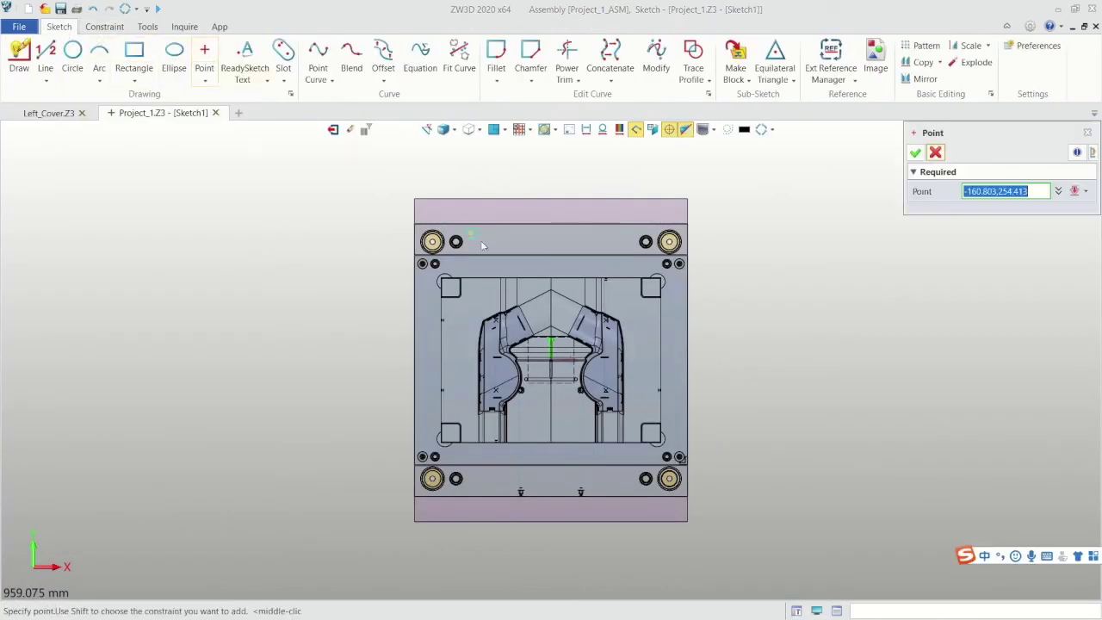
pyautogui.scroll(3, 564, 372)
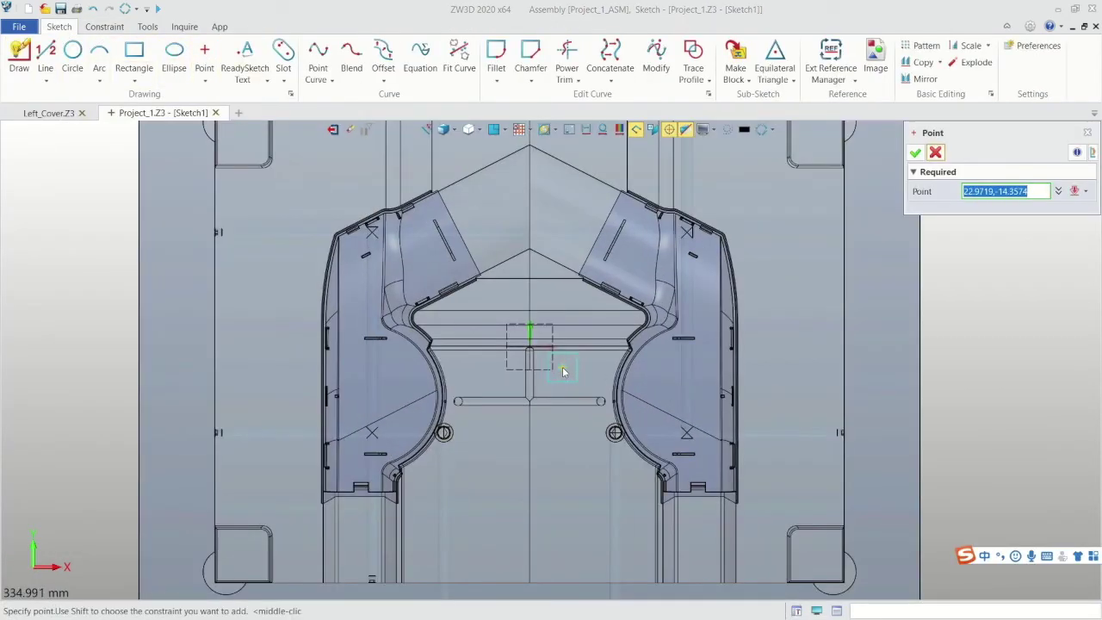
pyautogui.click(421, 216)
pyautogui.click(411, 287)
pyautogui.click(354, 270)
pyautogui.click(355, 358)
pyautogui.click(421, 408)
pyautogui.click(353, 464)
pyautogui.middleClick(426, 430)
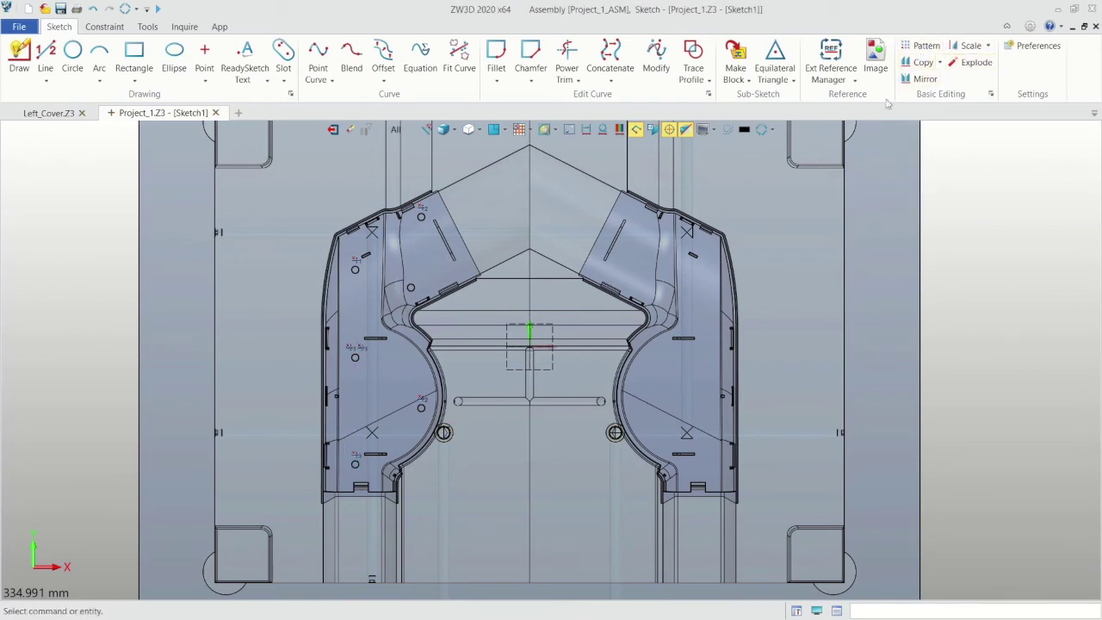
# Mirror the six points about the vertical centre line, keeping the originals, and exit the sketch
pyautogui.click(921, 78)
pyautogui.moveTo(284, 162); pyautogui.dragTo(457, 524)
pyautogui.middleClick(656, 303)
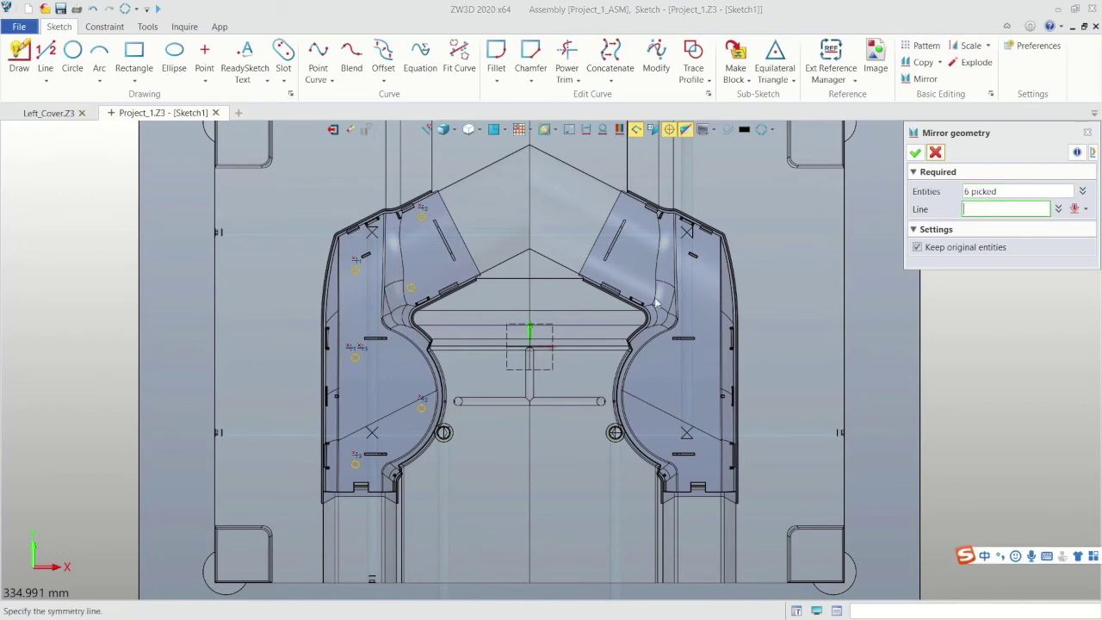
pyautogui.click(529, 315)
pyautogui.click(332, 129)
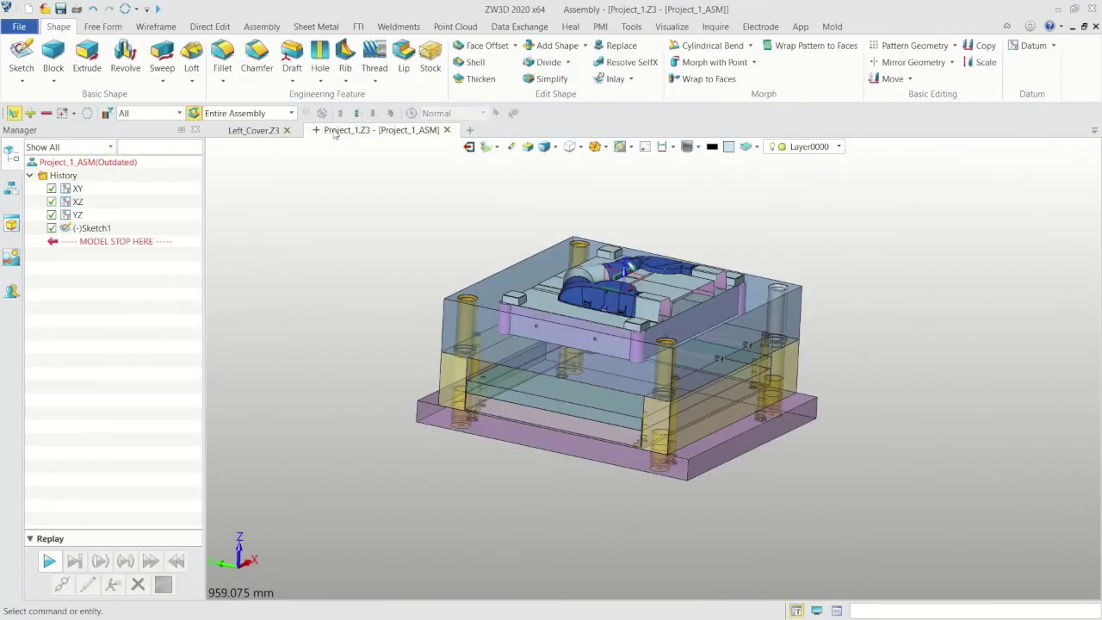
# Start a MISUMI EPD ejector pin on the core and pick the 12 points of Sketch1 as its locations
pyautogui.click(832, 26)
pyautogui.click(654, 45)
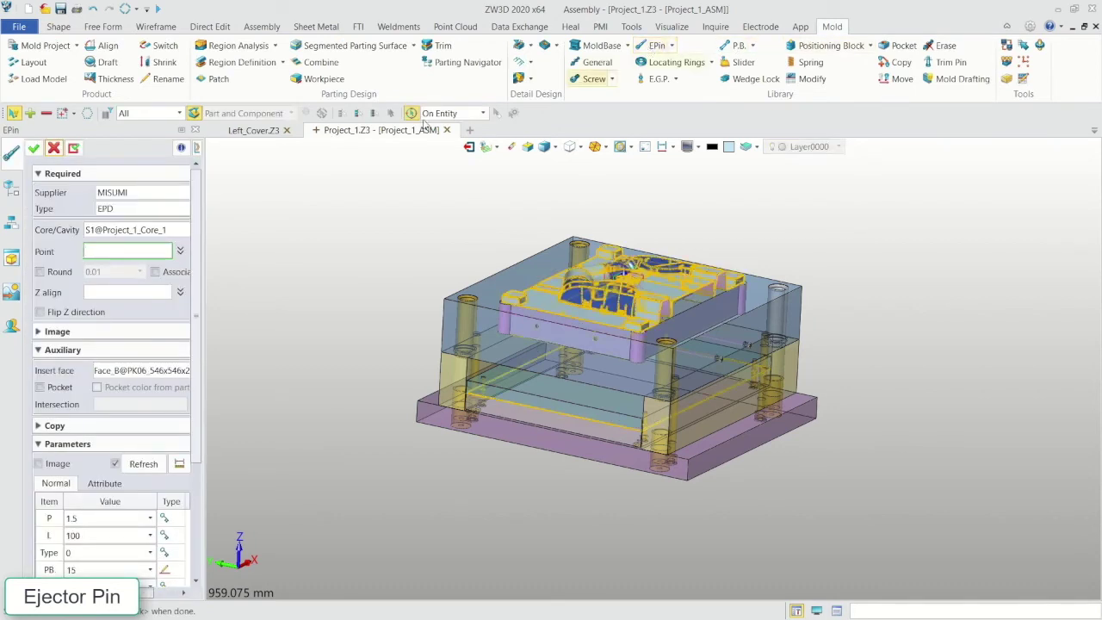
pyautogui.click(12, 189)
pyautogui.click(86, 227)
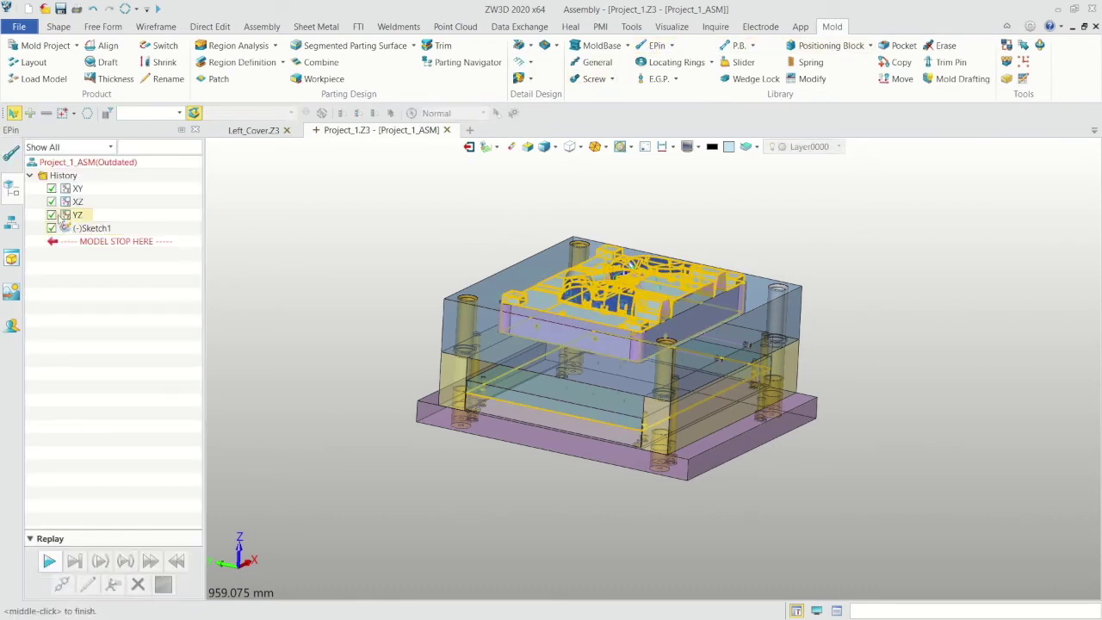
pyautogui.click(12, 160)
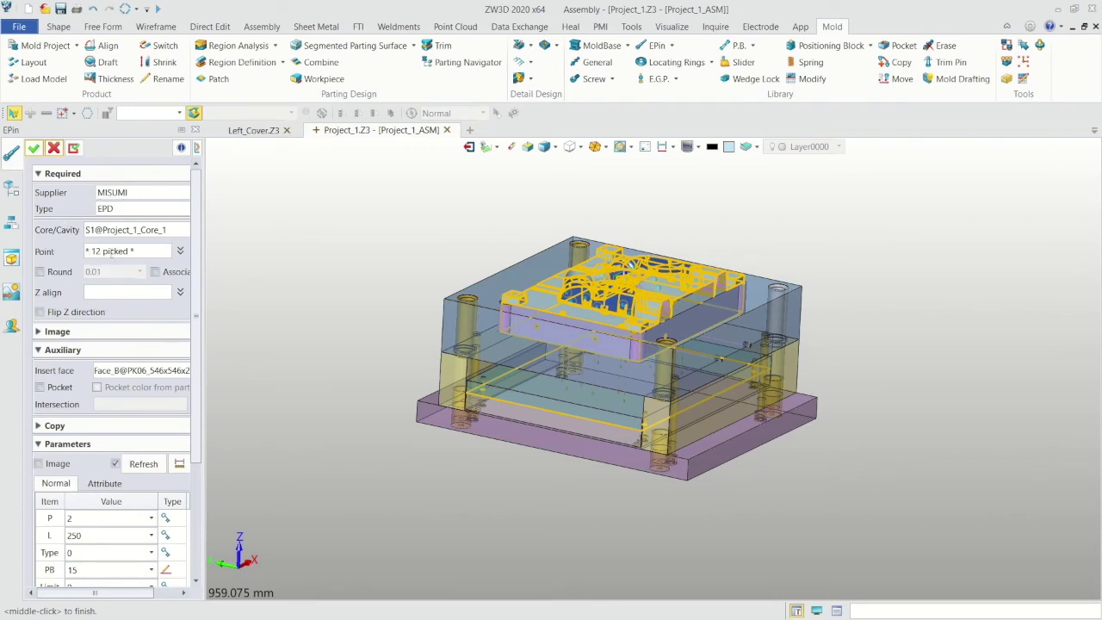
# Set the ejector pins' diameter P to 6 and length L to 300, and create the pins
pyautogui.moveTo(198, 346); pyautogui.dragTo(154, 454)
pyautogui.click(152, 395)
pyautogui.click(123, 445)
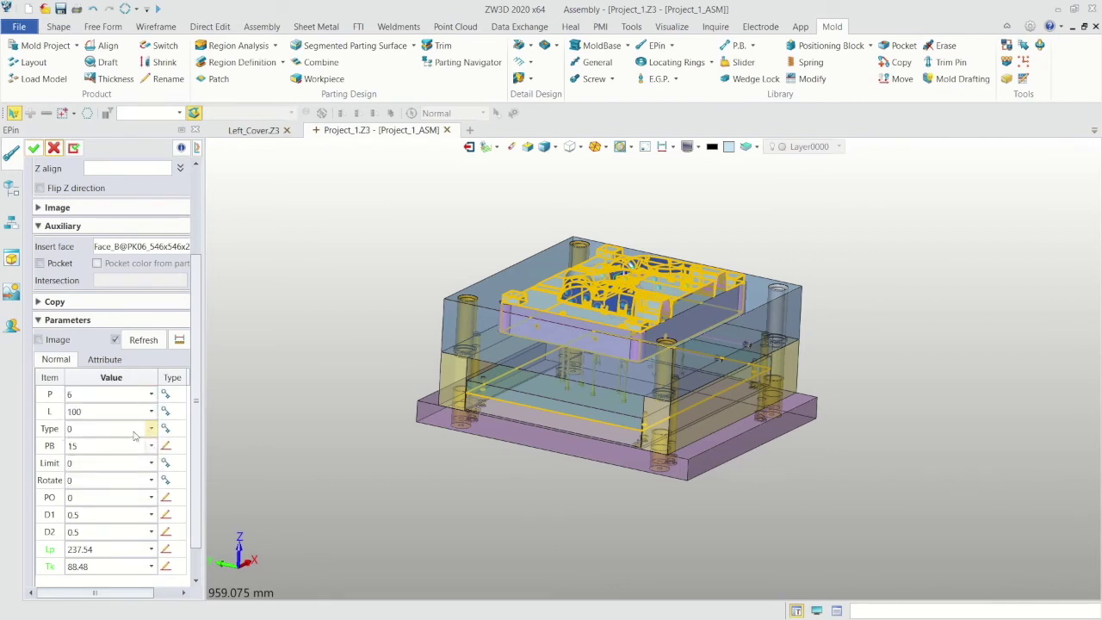
pyautogui.click(151, 411)
pyautogui.click(151, 460)
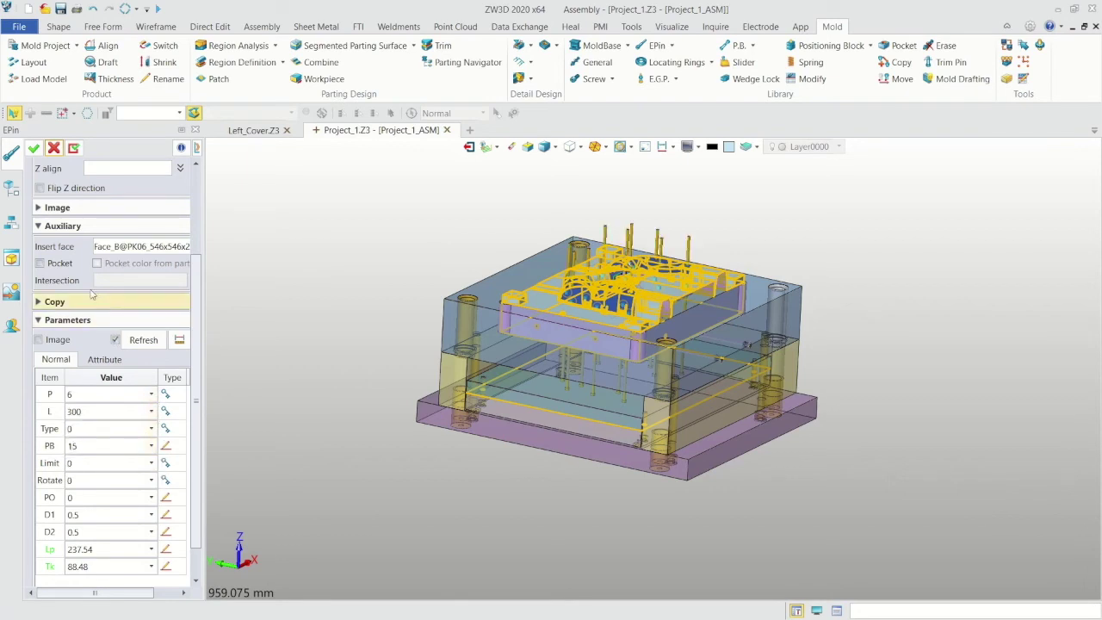
pyautogui.click(34, 149)
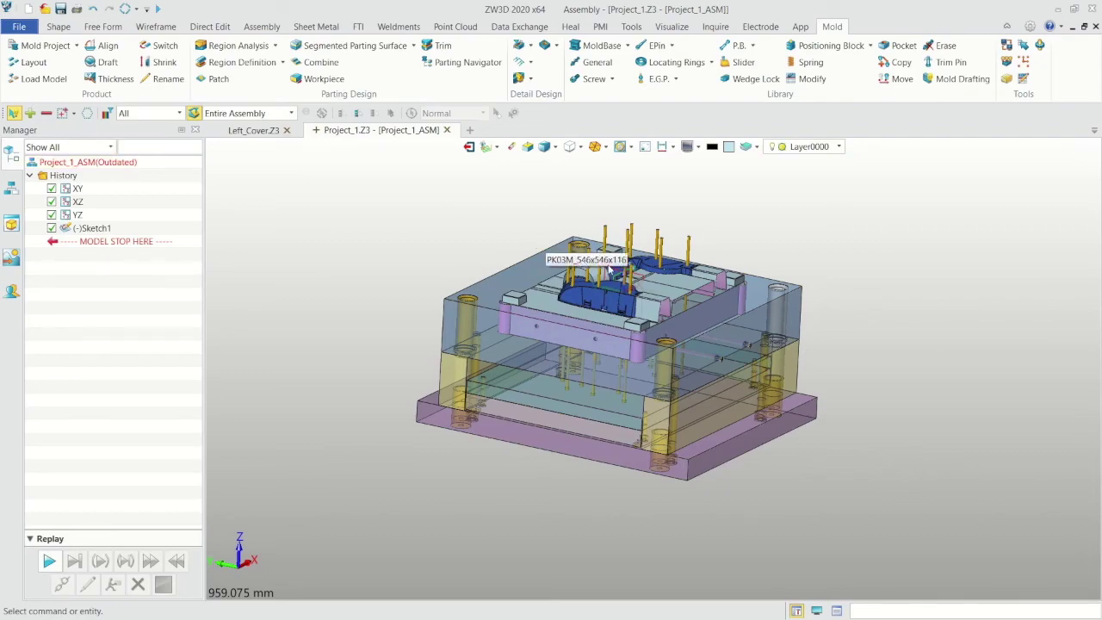
# Insert the Trim1 part from Project_1.Z3 at the default location without adding any constraints
pyautogui.scroll(5, 603, 284)
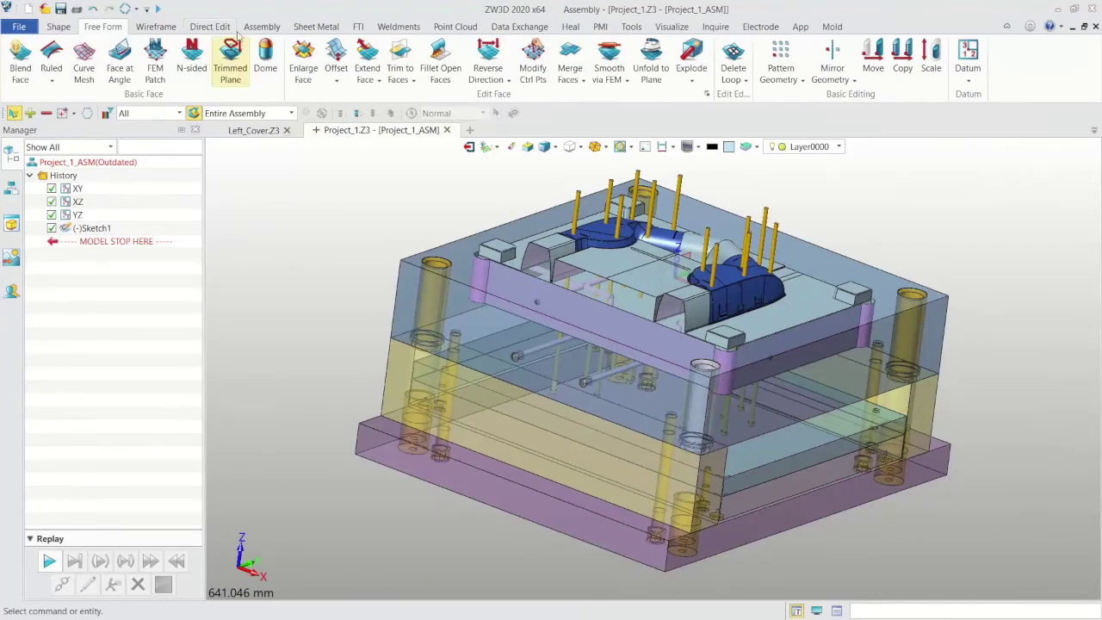
pyautogui.click(262, 26)
pyautogui.click(22, 57)
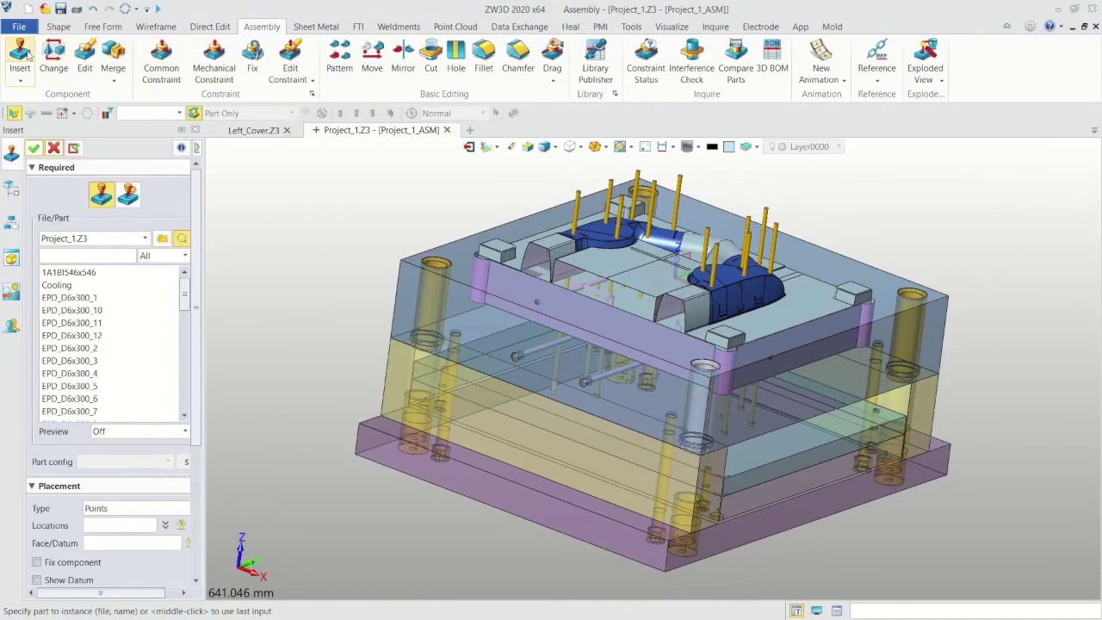
pyautogui.click(75, 255)
pyautogui.write('Trim')
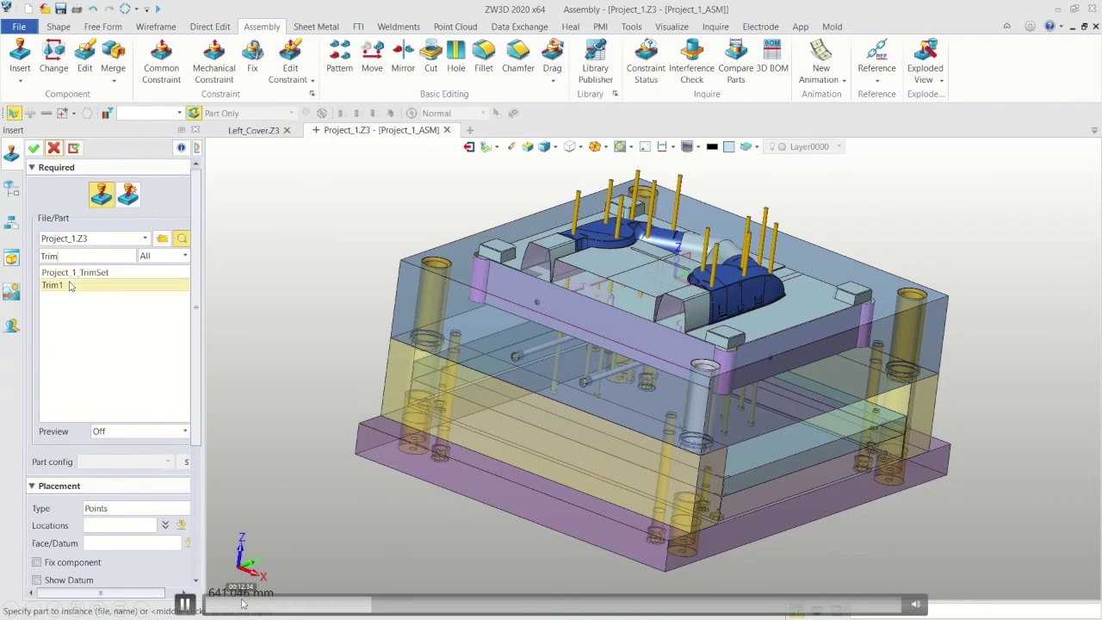
pyautogui.click(71, 286)
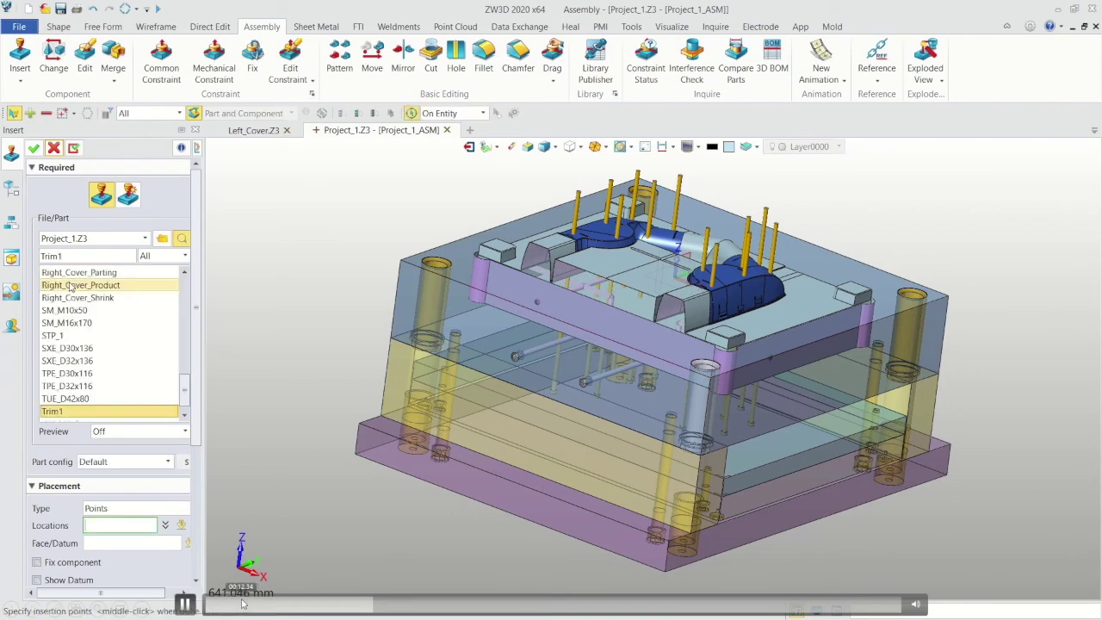
pyautogui.press('Return')
pyautogui.click(35, 154)
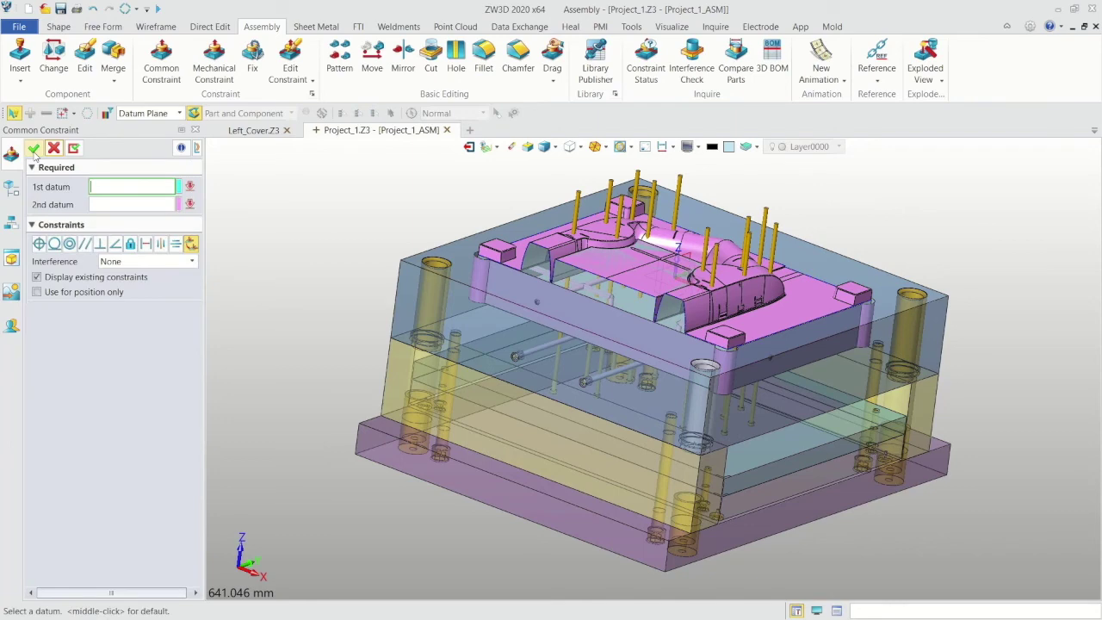
pyautogui.click(52, 151)
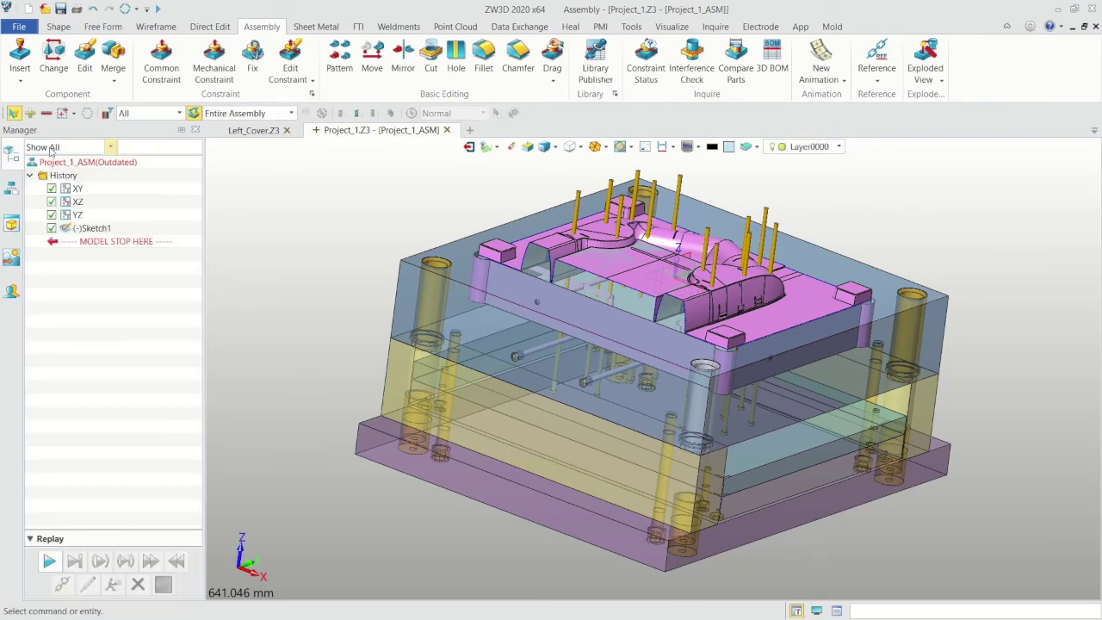
# Trim all 12 ejector pins with the Trim1 surface as the cutter
pyautogui.click(832, 25)
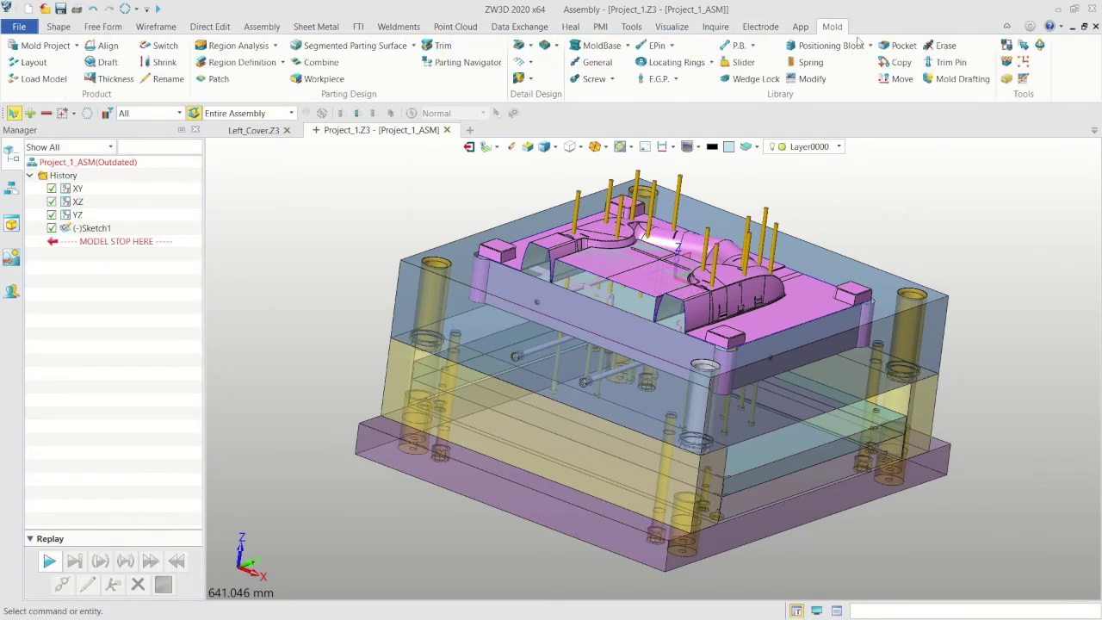
pyautogui.click(944, 62)
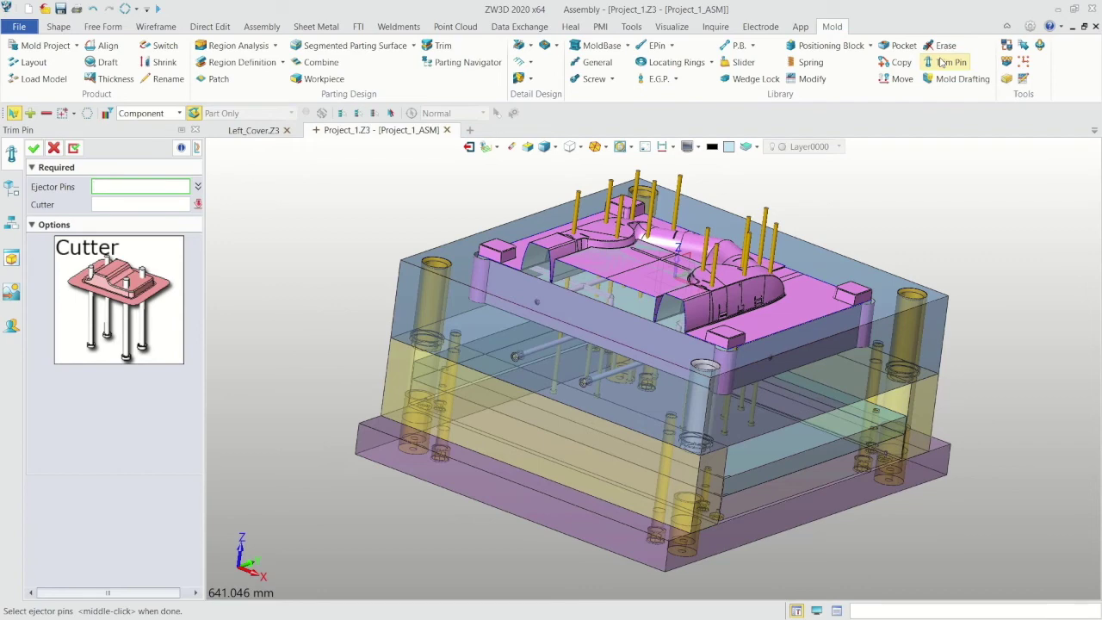
pyautogui.moveTo(721, 160); pyautogui.dragTo(724, 191, button='middle')
pyautogui.moveTo(552, 167); pyautogui.dragTo(791, 230)
pyautogui.middleClick(186, 194)
pyautogui.click(570, 241)
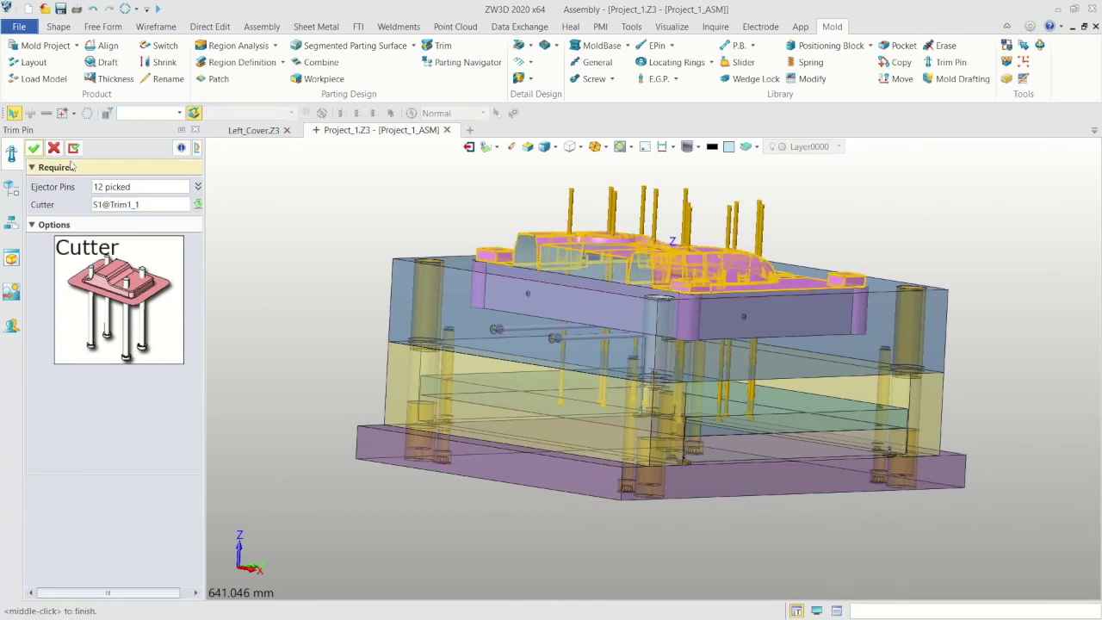
pyautogui.click(33, 148)
# Hide the Trim1 component, inspect the trimmed pins, and show Fixed_Half_1 and Project_1_Cavity
pyautogui.moveTo(352, 213); pyautogui.dragTo(385, 250, button='right')
pyautogui.click(18, 188)
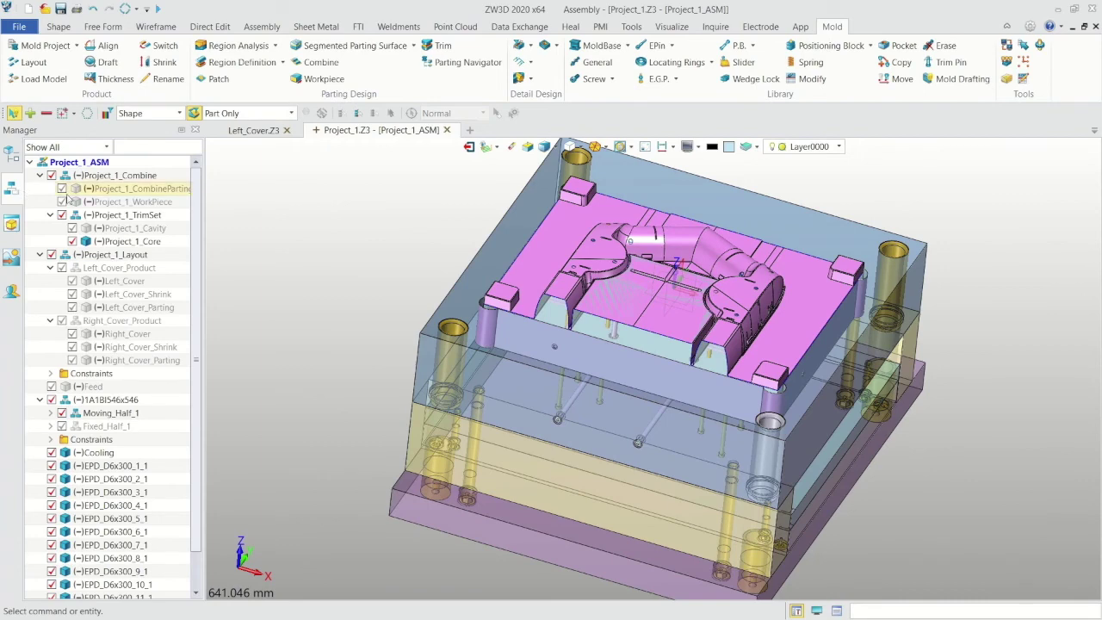
pyautogui.moveTo(199, 232); pyautogui.dragTo(198, 345)
pyautogui.click(51, 586)
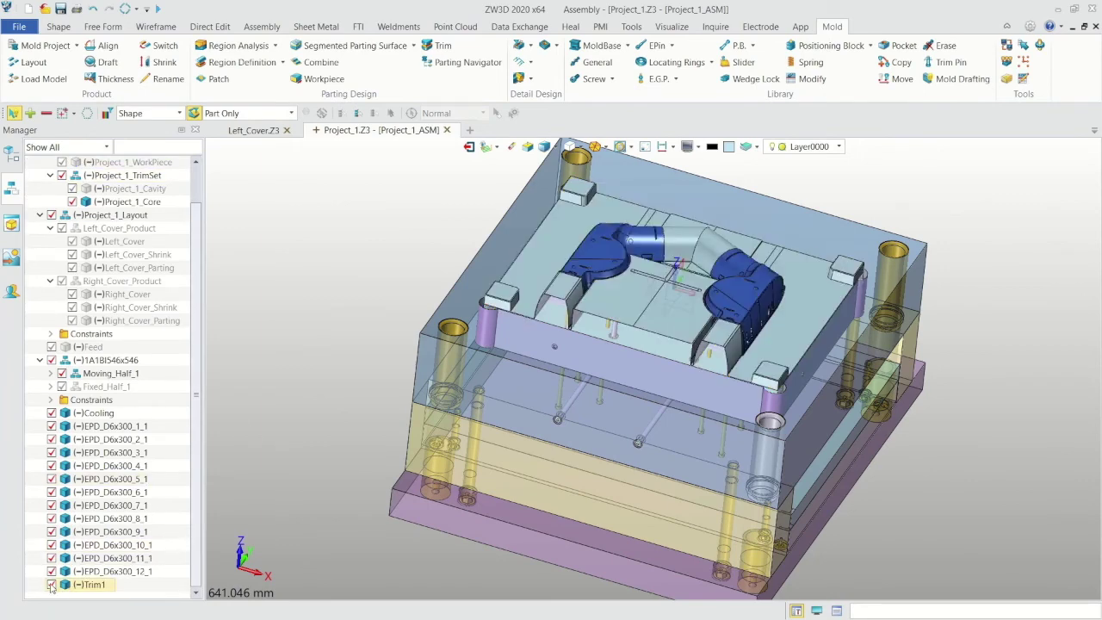
pyautogui.scroll(5, 639, 263)
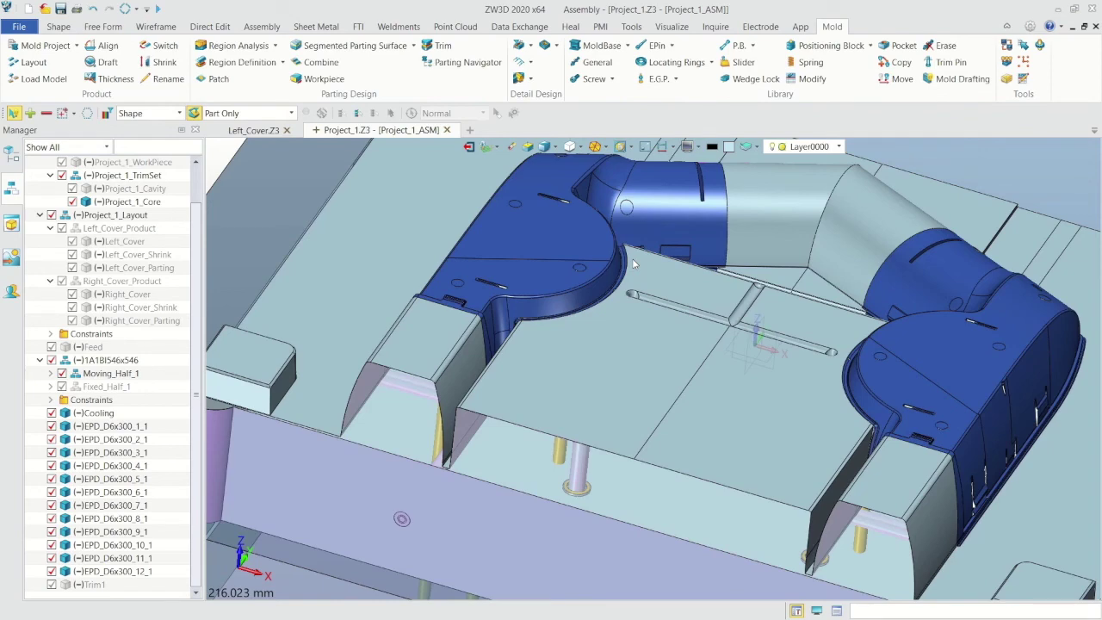
pyautogui.scroll(-4, 633, 263)
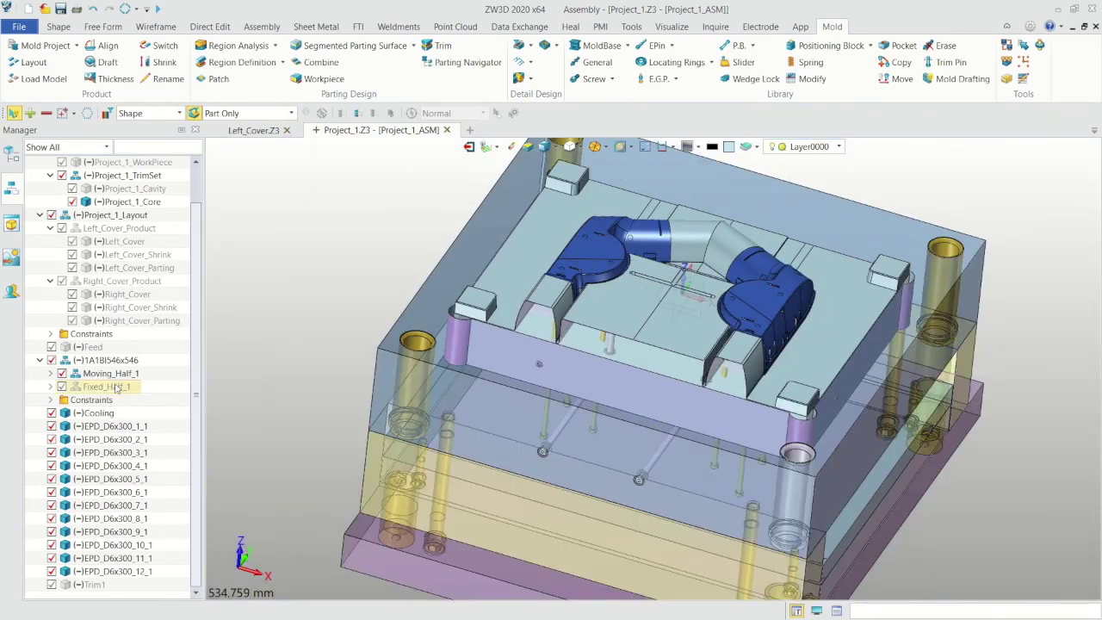
pyautogui.click(61, 387)
pyautogui.scroll(-3, 580, 414)
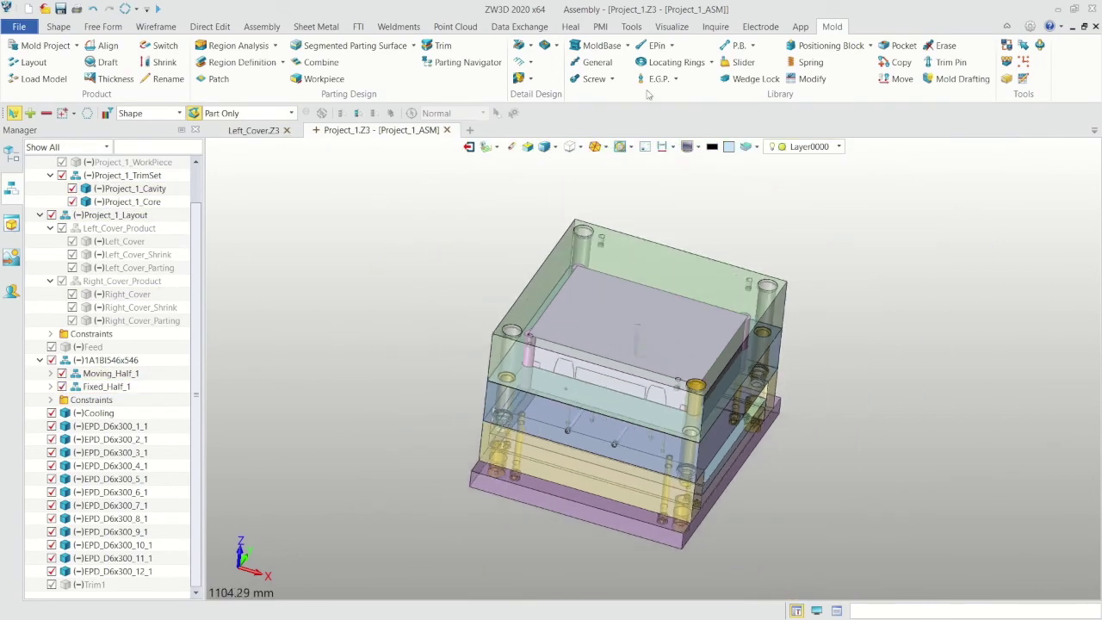
# Add a MISUMI LRBD locating ring with diameter D 120 at point 0,0,0, with its pocket enabled
pyautogui.click(671, 62)
pyautogui.click(145, 481)
pyautogui.click(134, 506)
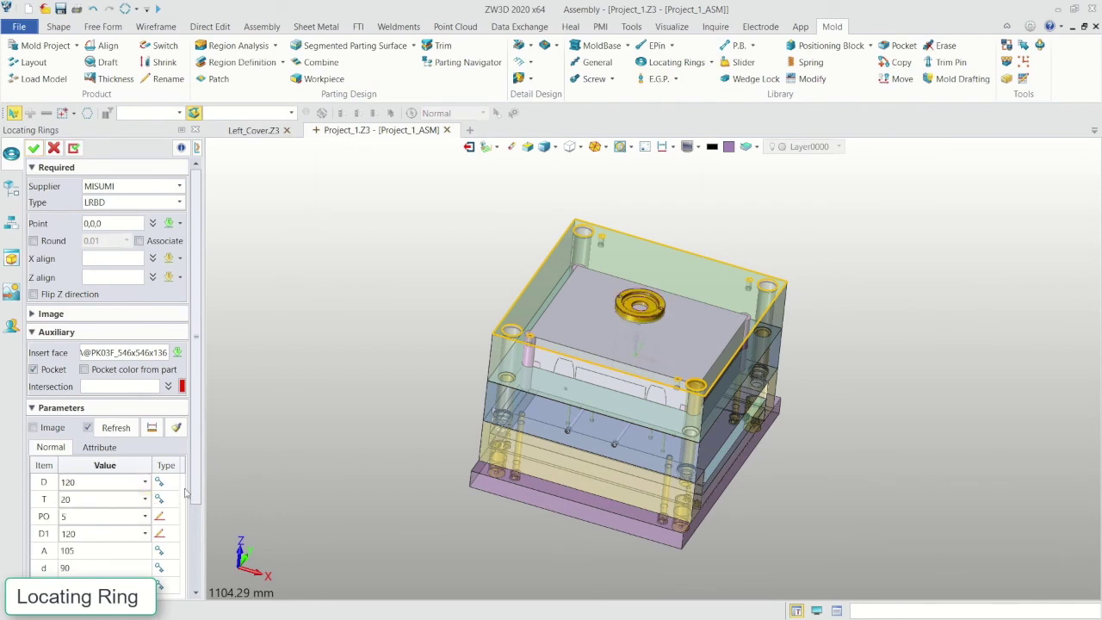
pyautogui.click(34, 149)
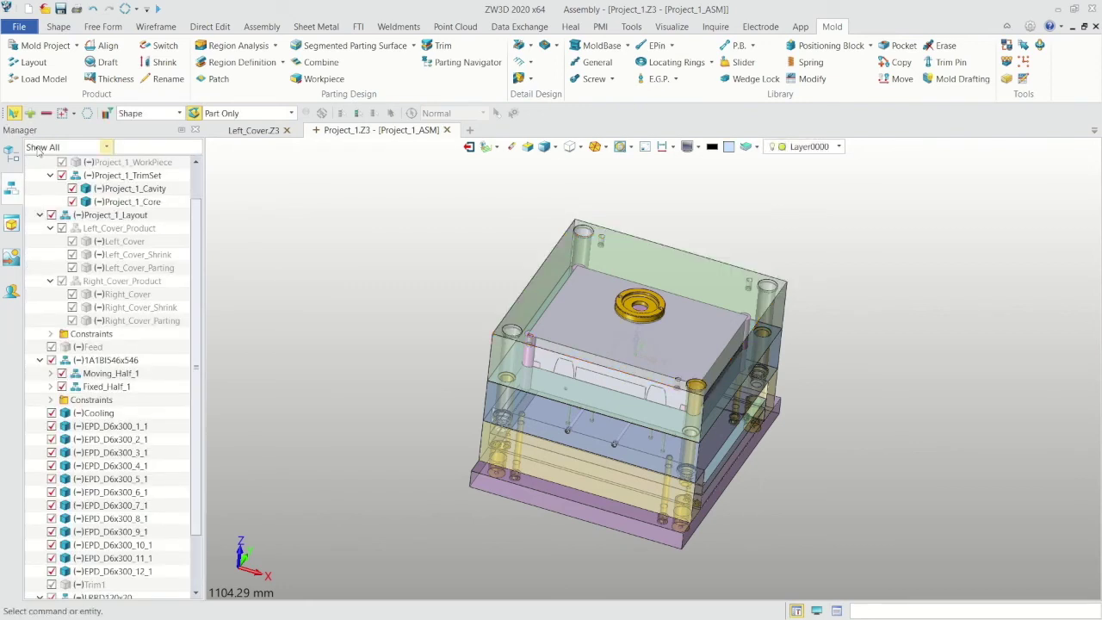
# Add a MISUMI SBBK sprue bush at point 0,0,0 with its default size and its pocket enabled
pyautogui.click(711, 62)
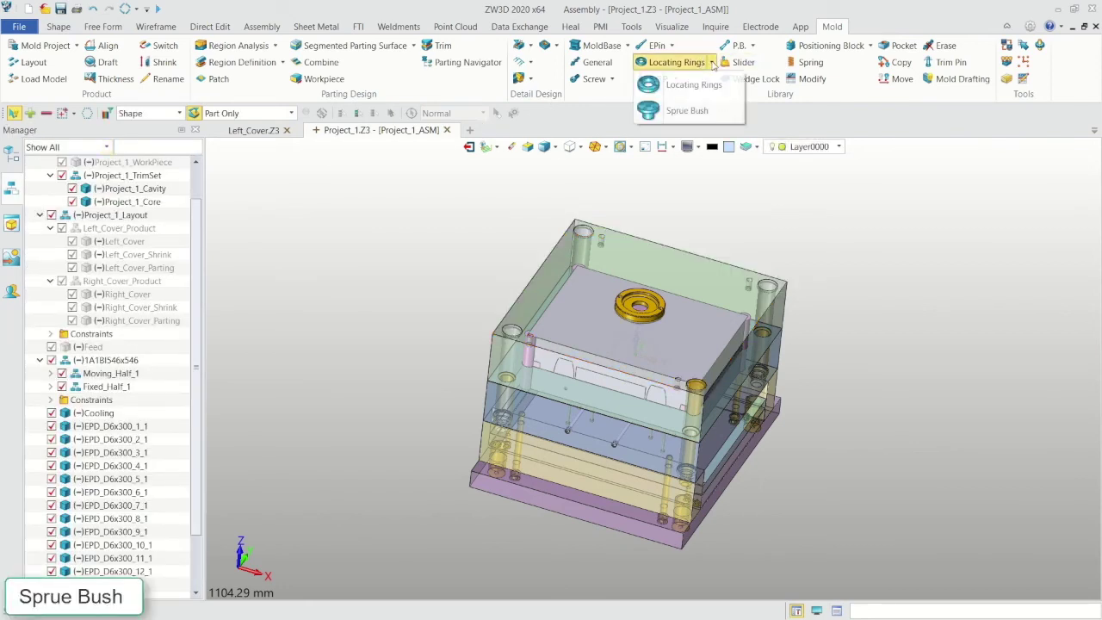
pyautogui.click(711, 108)
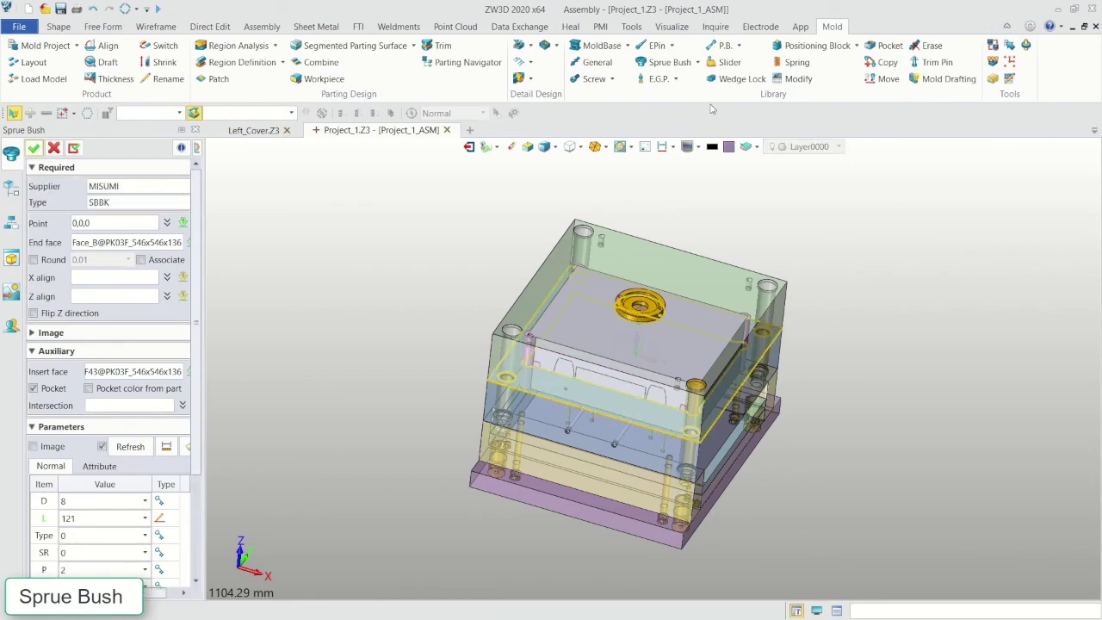
pyautogui.scroll(5, 678, 348)
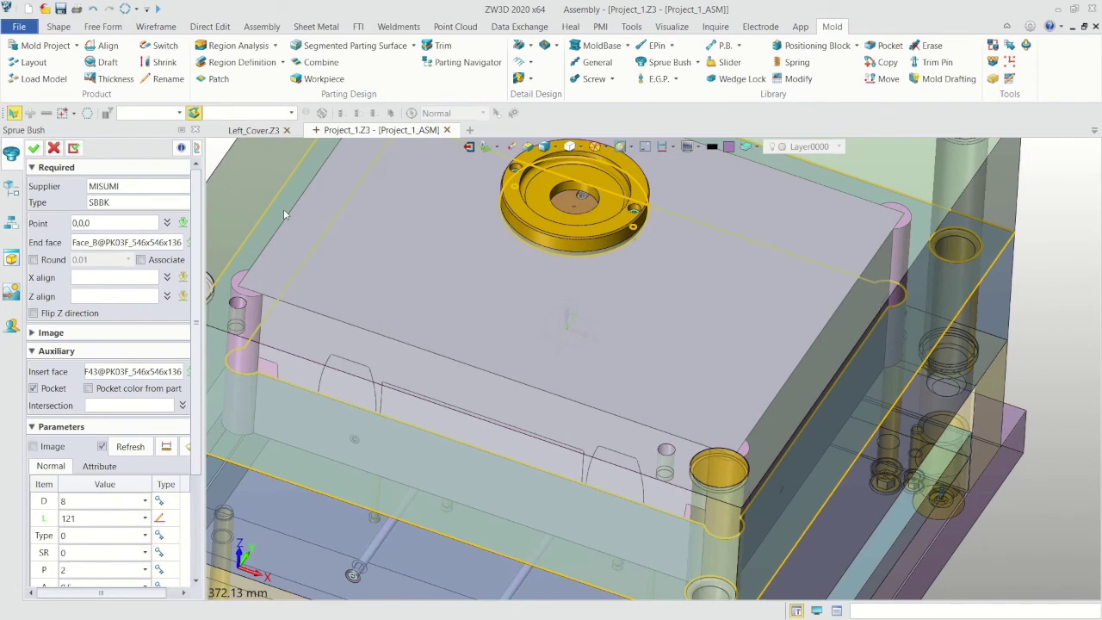
pyautogui.click(34, 149)
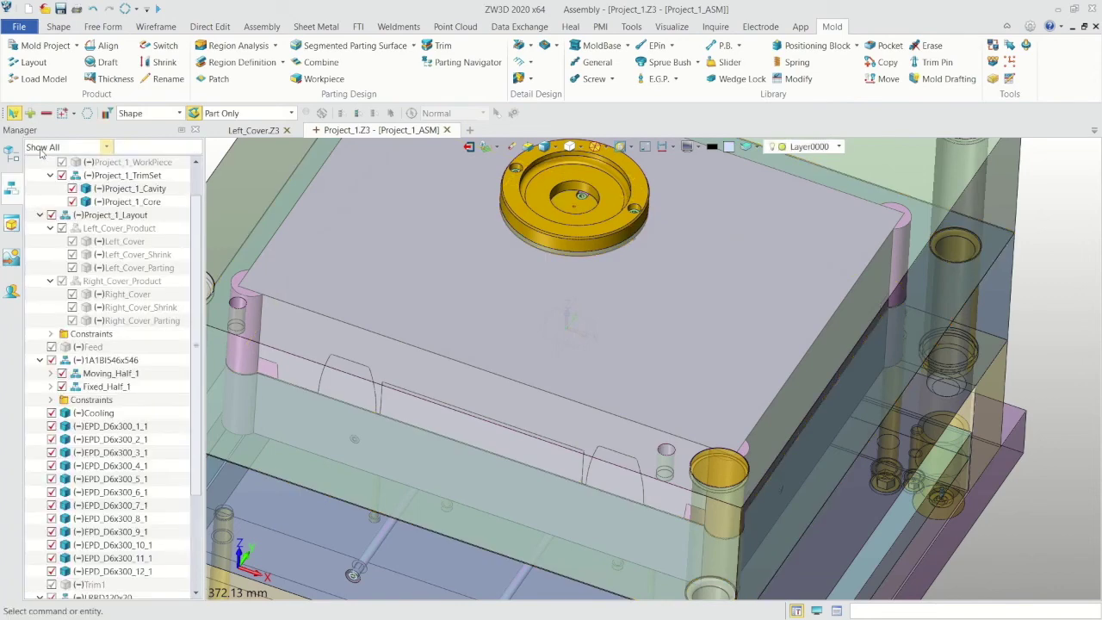
# Add MISUMI CB screws of size M 16 to the top plate, pocket enabled, copying the picked point to four symmetric positions about 0,0,0
pyautogui.scroll(-5, 622, 277)
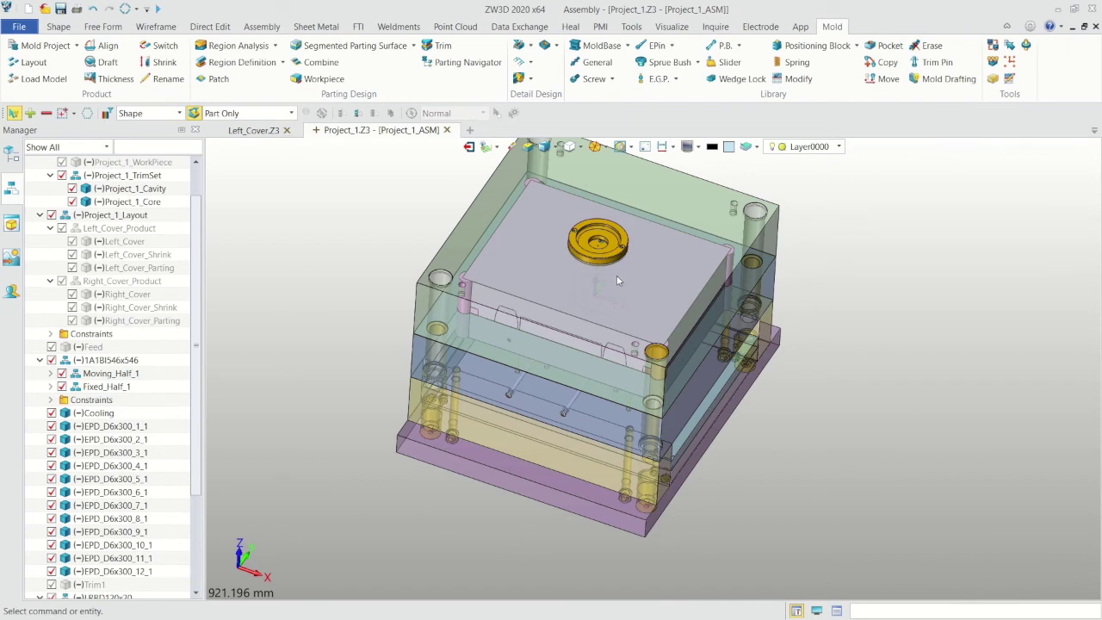
pyautogui.click(589, 85)
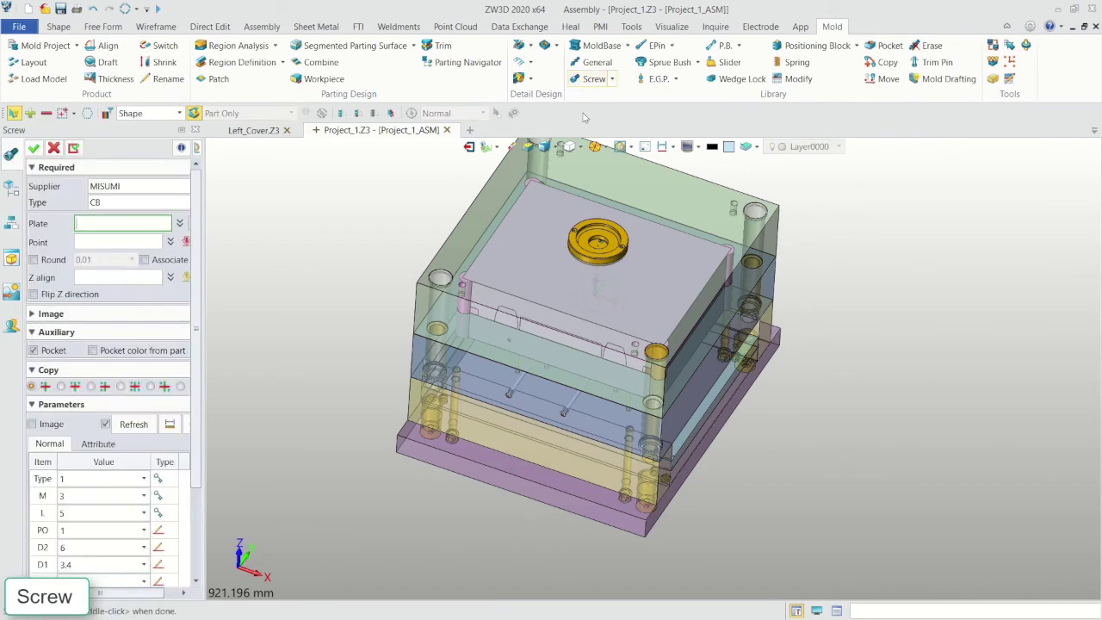
pyautogui.click(517, 244)
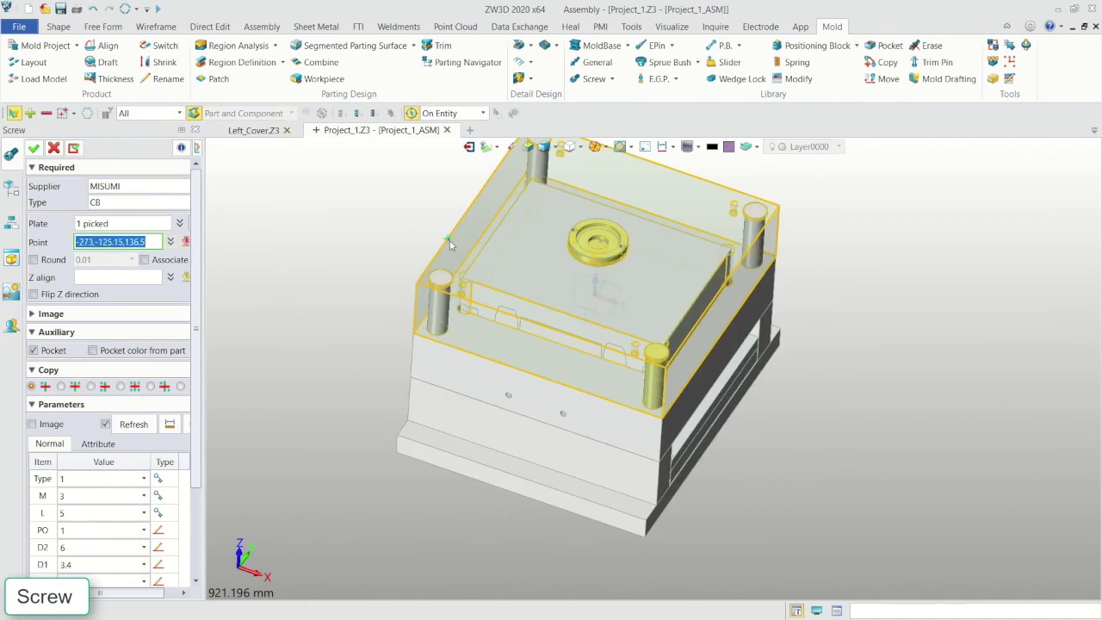
pyautogui.click(495, 268)
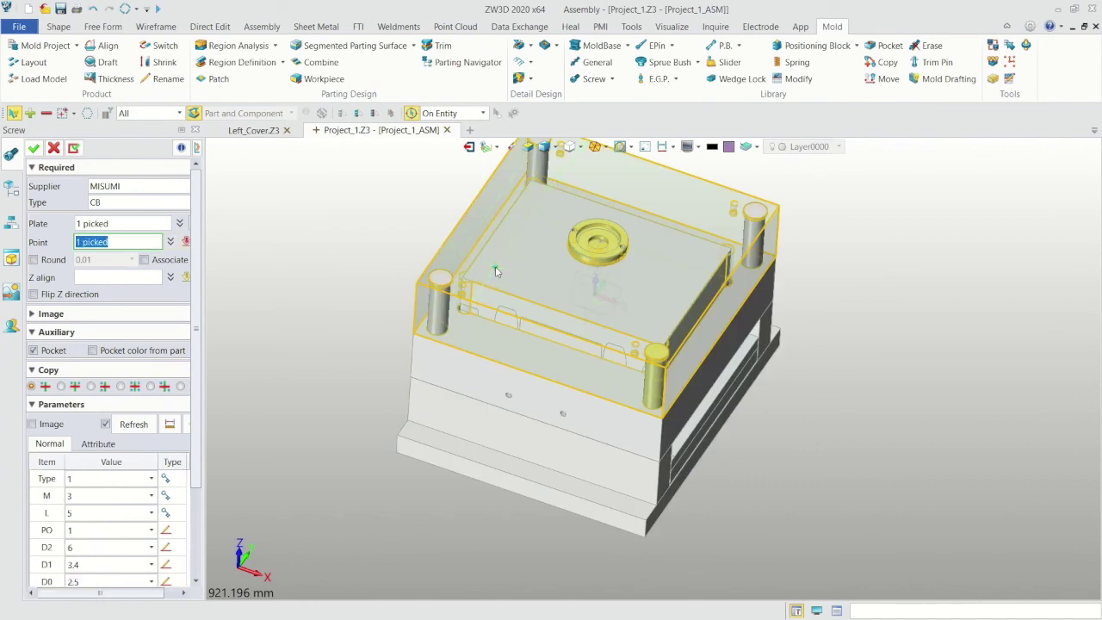
pyautogui.click(121, 387)
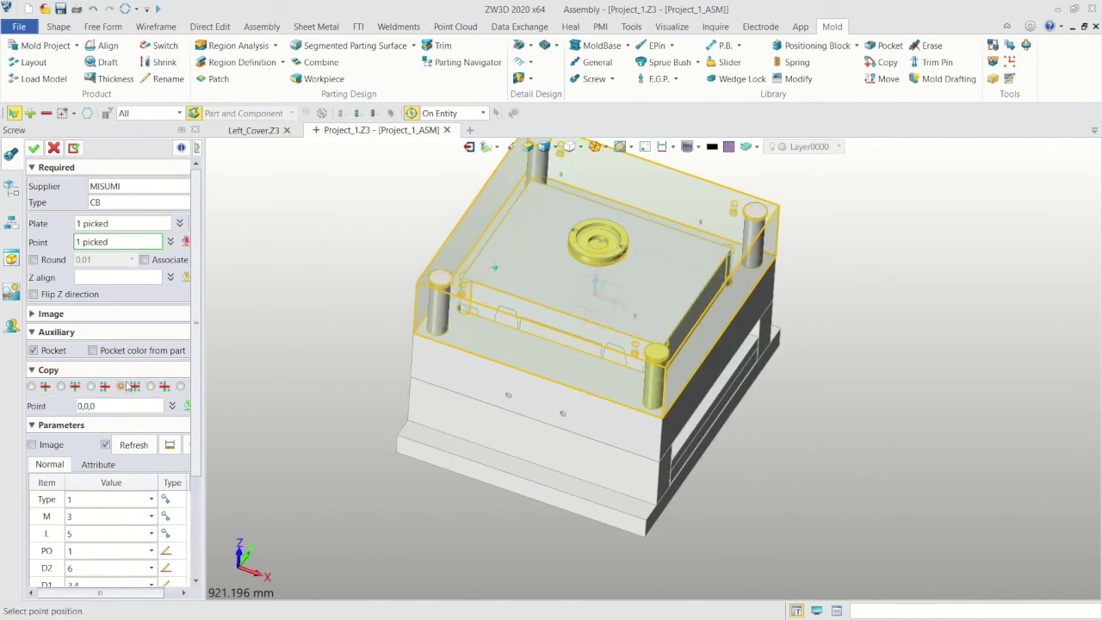
pyautogui.moveTo(197, 392); pyautogui.dragTo(200, 487)
pyautogui.click(150, 392)
pyautogui.click(141, 487)
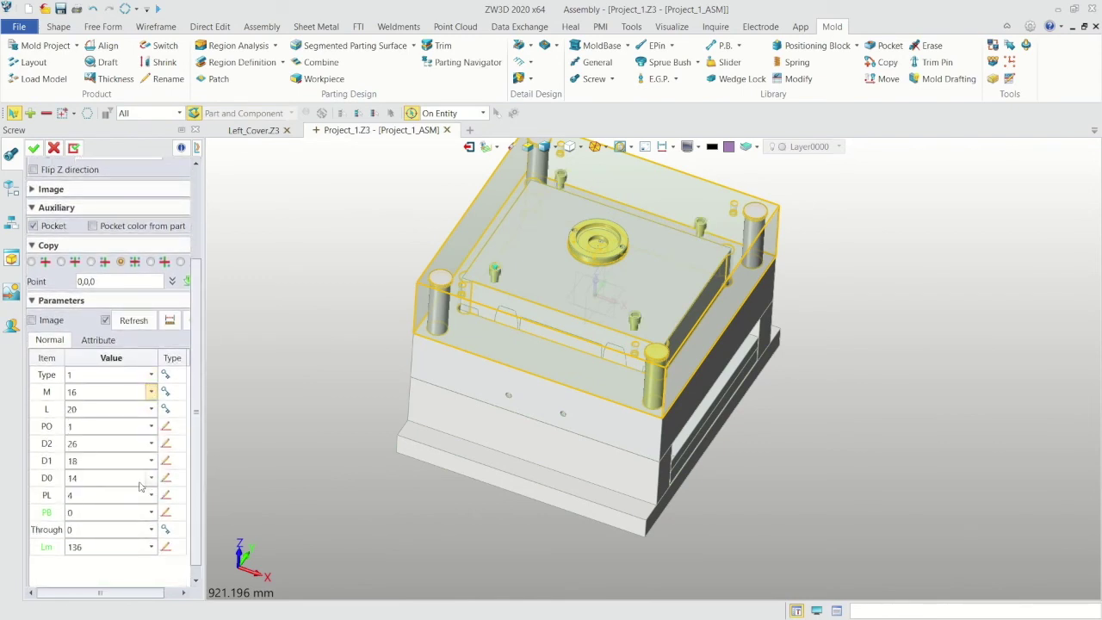
pyautogui.click(32, 148)
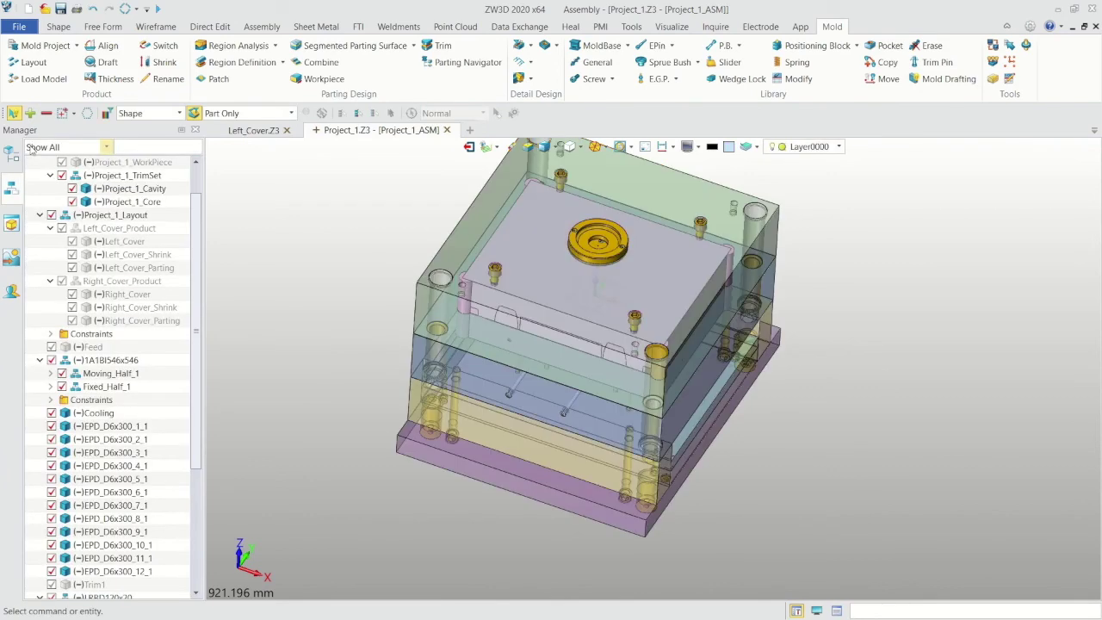
# Add a MISUMI TSSB Side Positioning 2 block with A 60 and pocket enabled at the lower-edge midpoint of the APlate's side face
pyautogui.scroll(5, 577, 303)
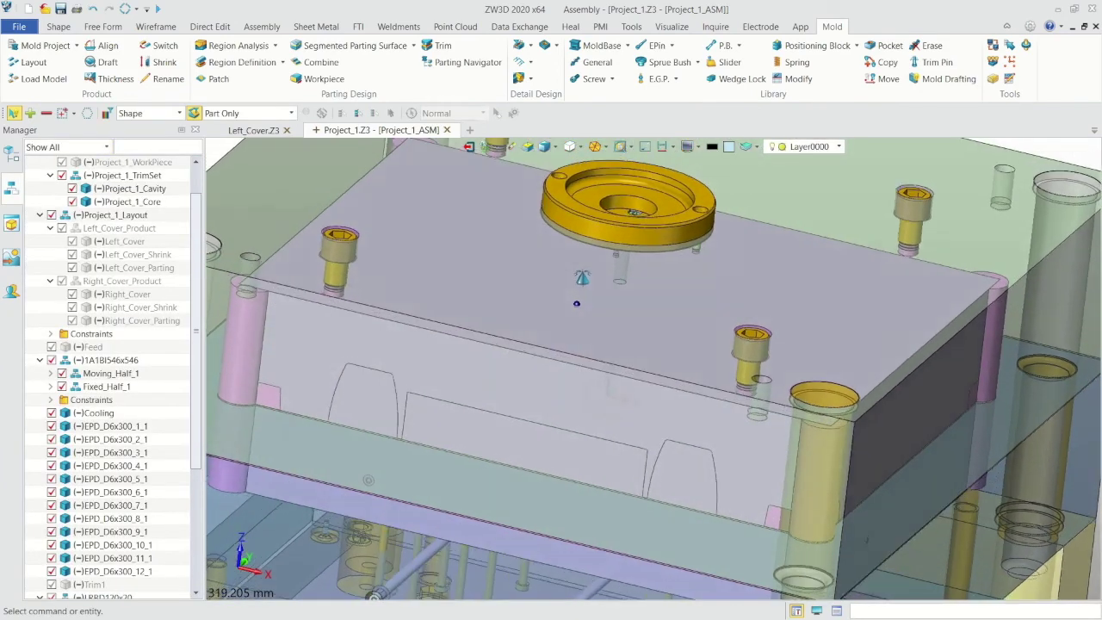
pyautogui.moveTo(577, 303); pyautogui.dragTo(577, 312, button='middle')
pyautogui.scroll(-5, 577, 275)
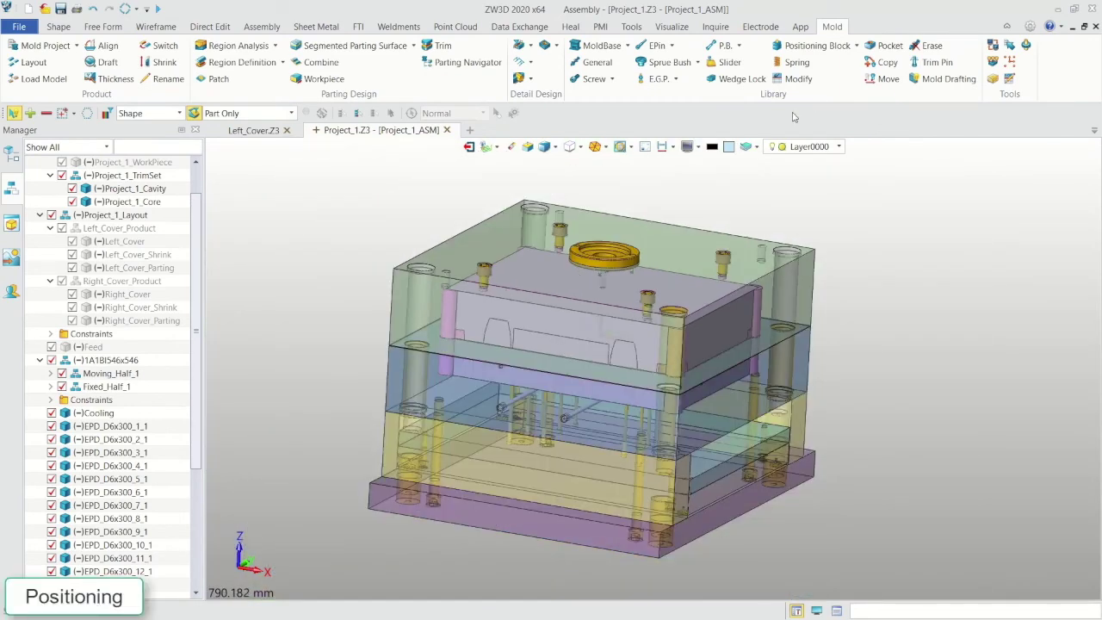
pyautogui.click(856, 48)
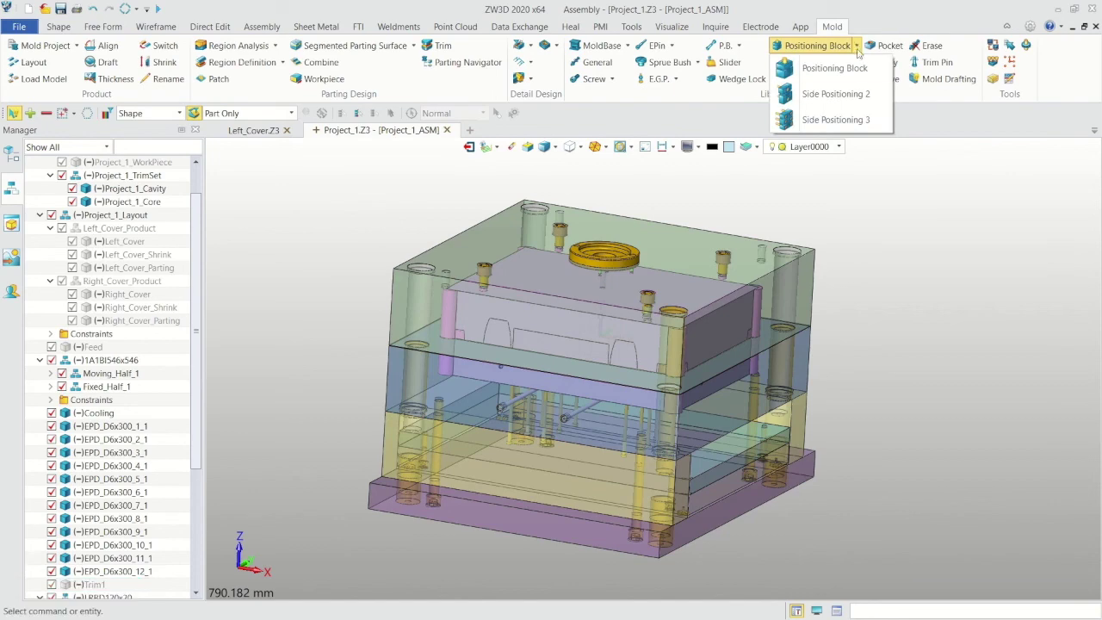
pyautogui.click(849, 93)
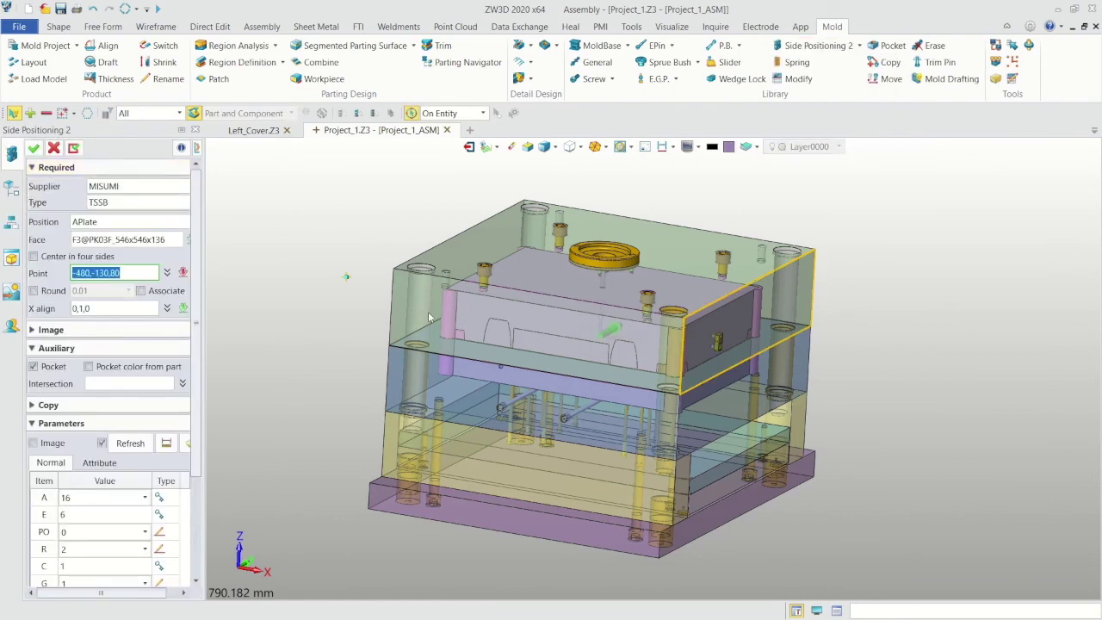
pyautogui.click(751, 363)
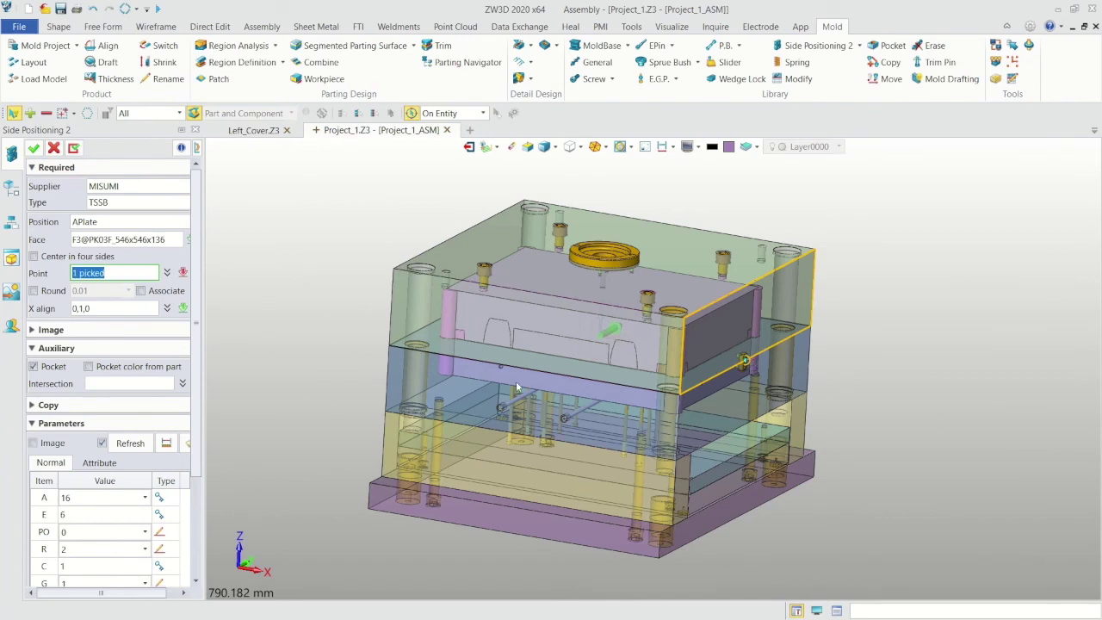
pyautogui.click(144, 498)
pyautogui.click(119, 569)
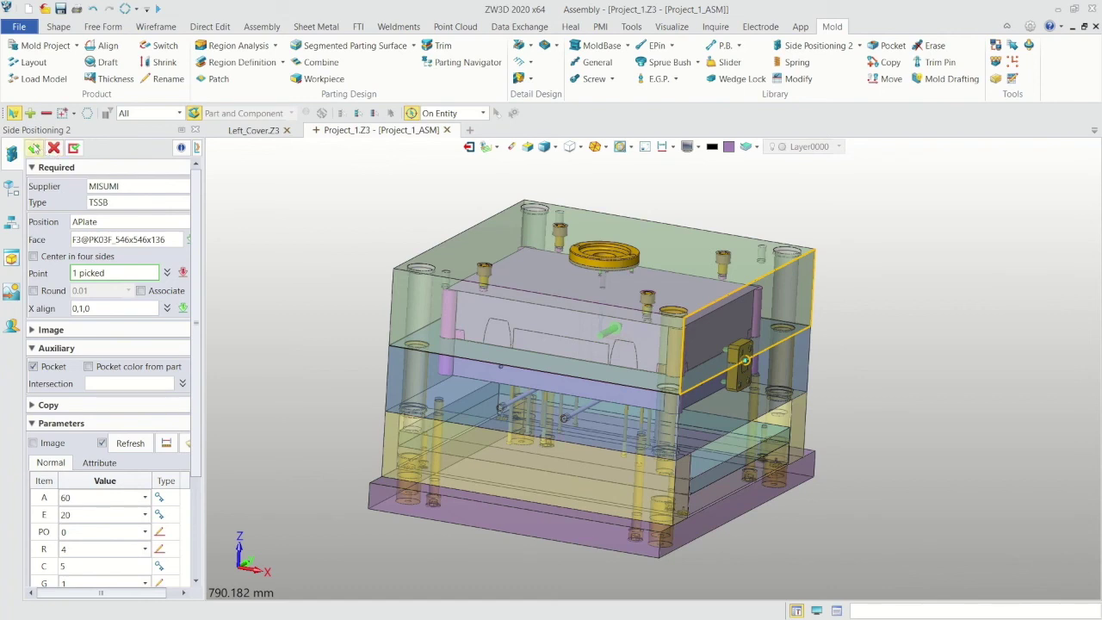
pyautogui.click(33, 148)
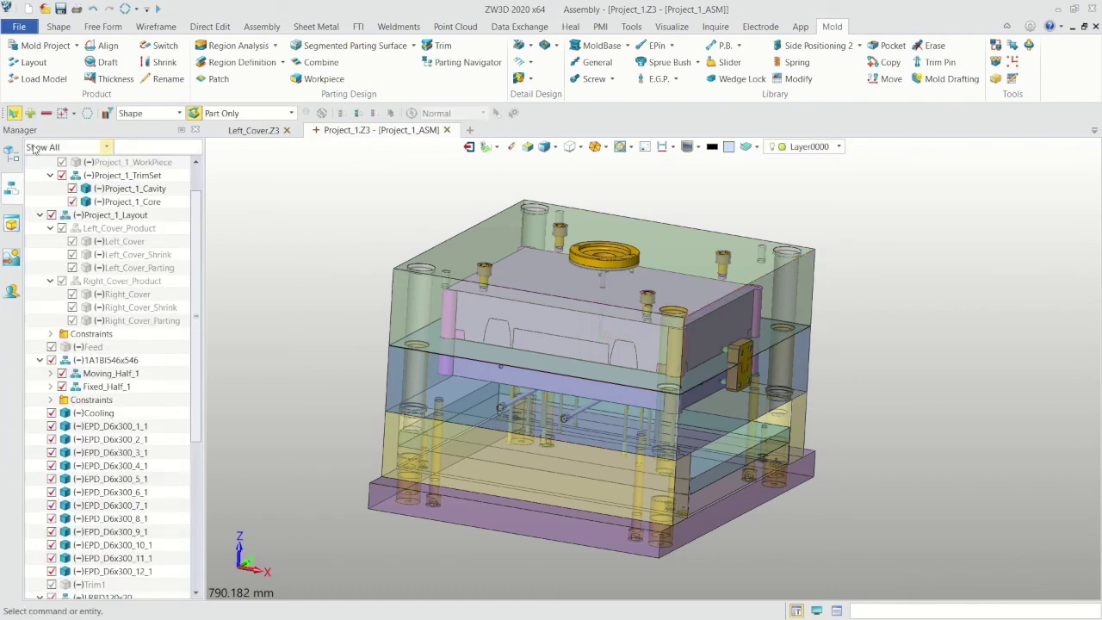
# Add a MISUMI TL tension link with A 32, S 140 and pocket enabled on the same side face, beside the positioning block
pyautogui.click(738, 46)
pyautogui.click(760, 94)
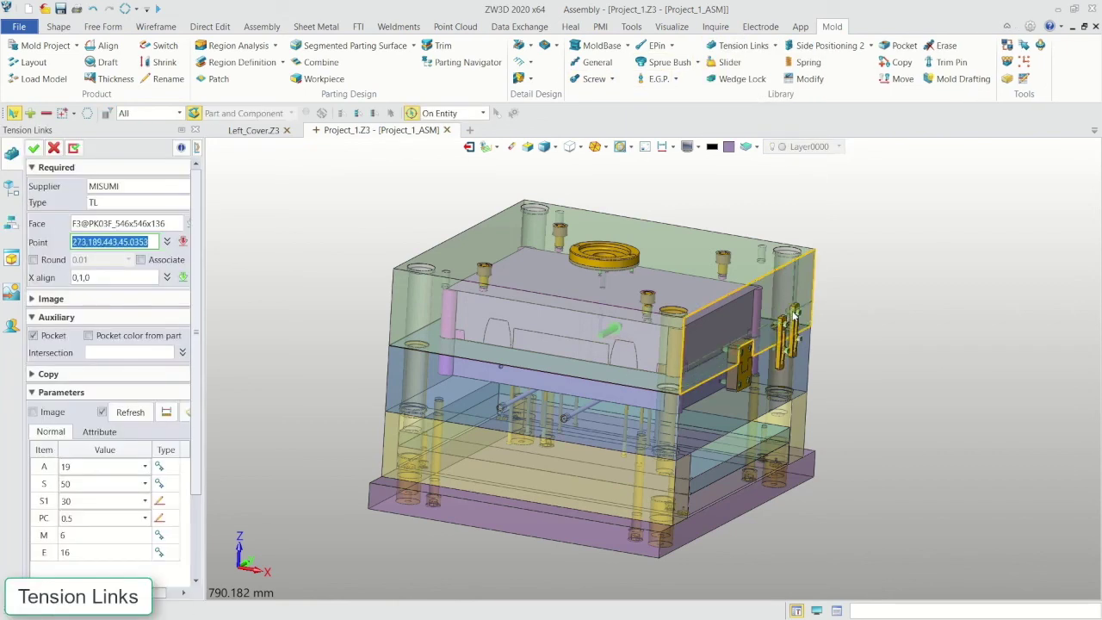
pyautogui.click(794, 317)
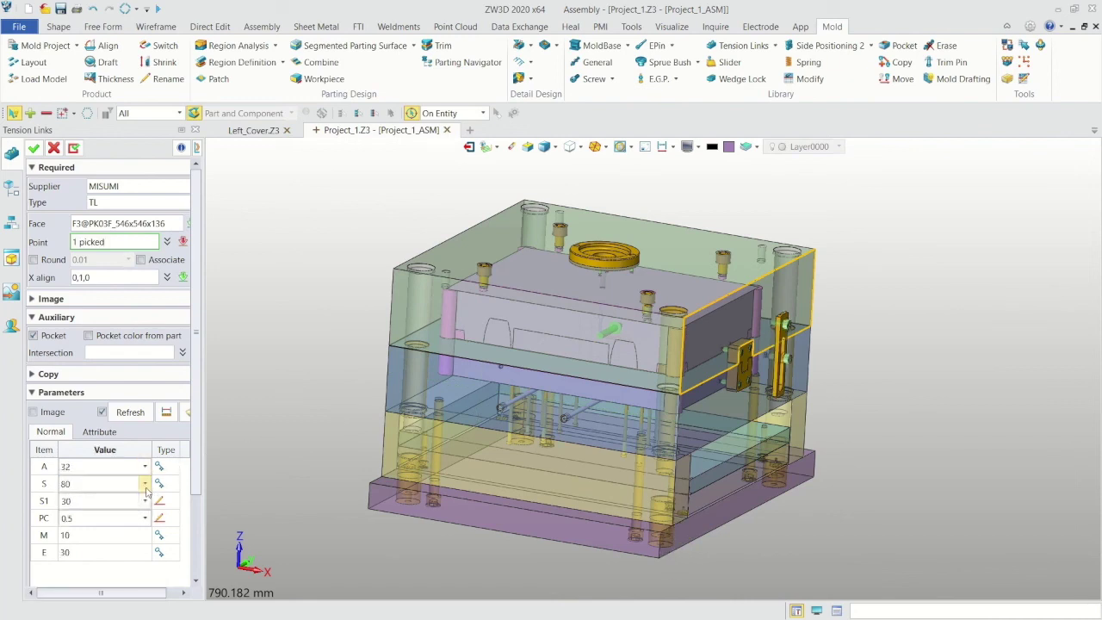
pyautogui.click(145, 483)
pyautogui.scroll(-2, 129, 534)
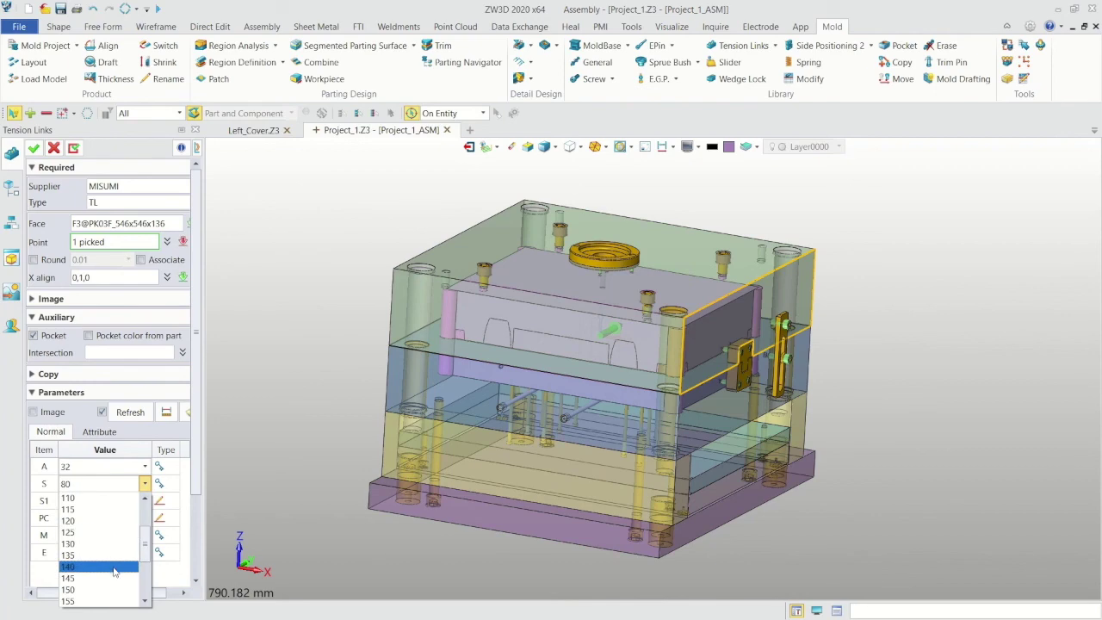
pyautogui.click(118, 568)
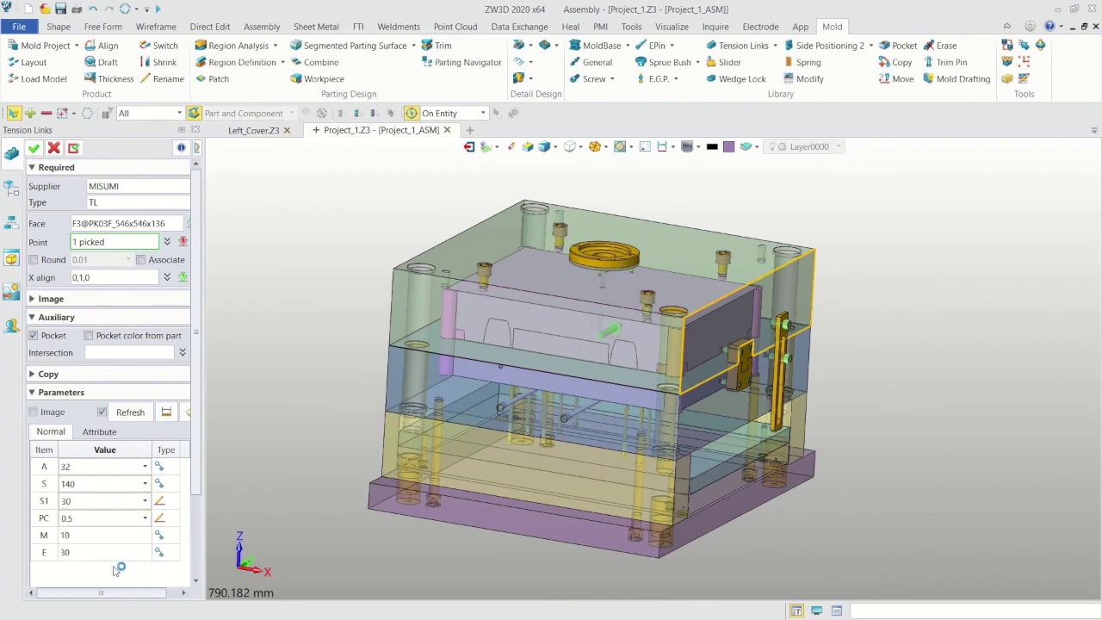
pyautogui.click(34, 150)
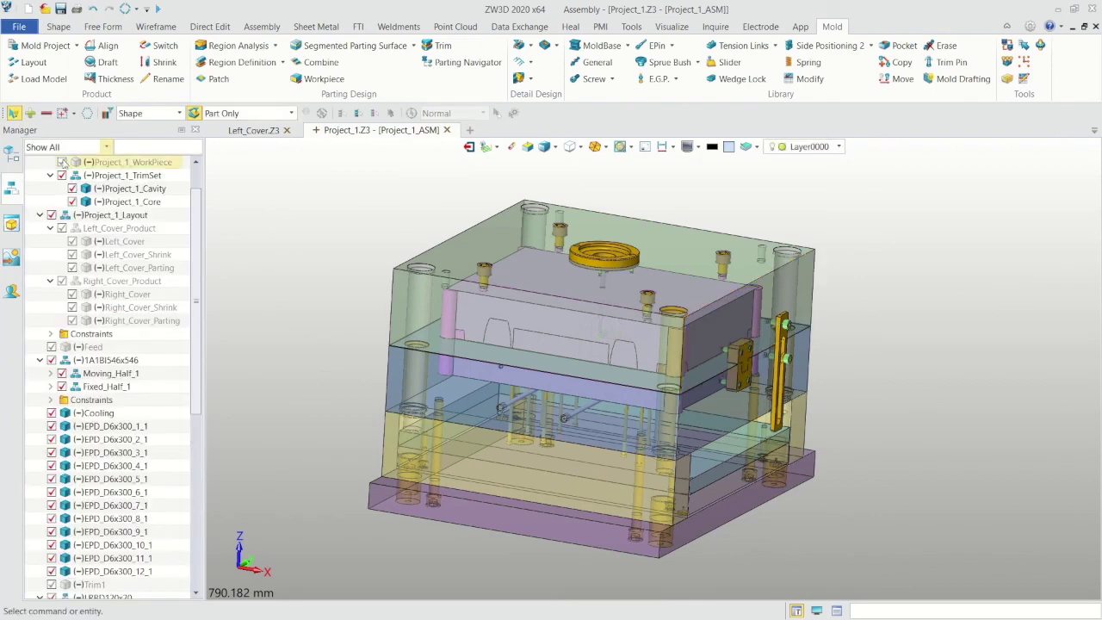
# Start Mold Drafting for the assembly and select models by mold type, including Plate, EJP, Core and Cavity
pyautogui.scroll(3, 884, 411)
pyautogui.scroll(2, 882, 410)
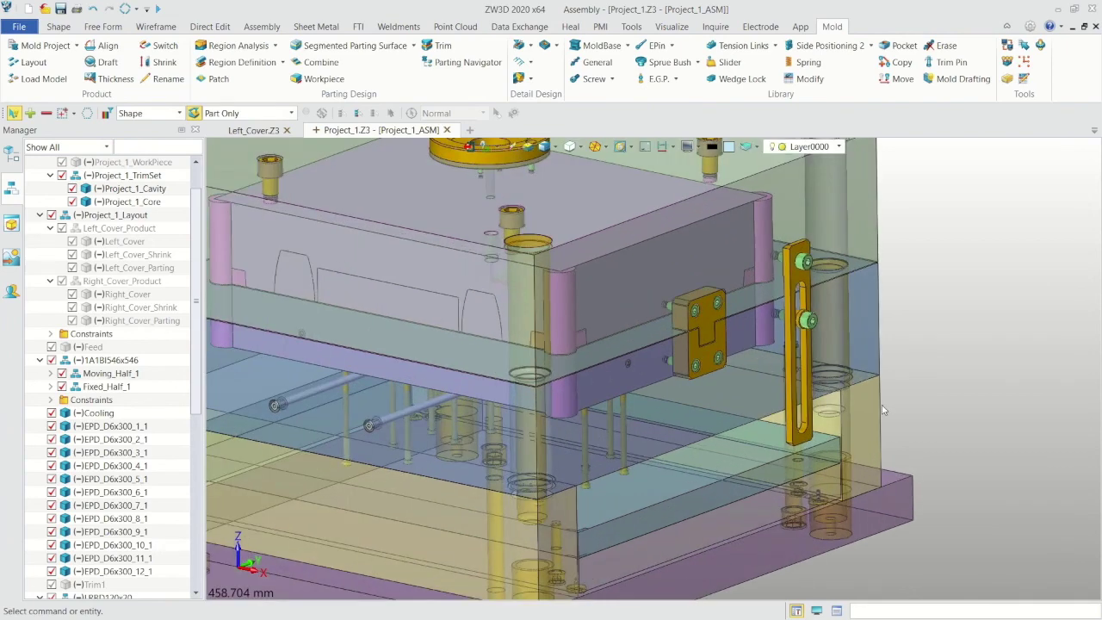
pyautogui.hotkey('ctrl', 'a')
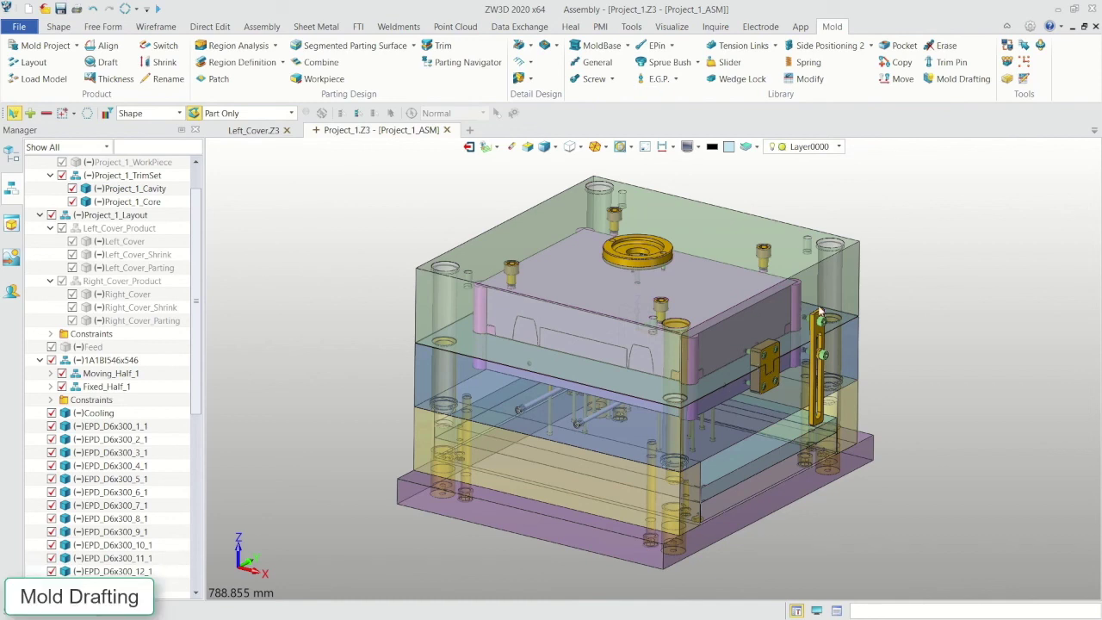
pyautogui.click(953, 80)
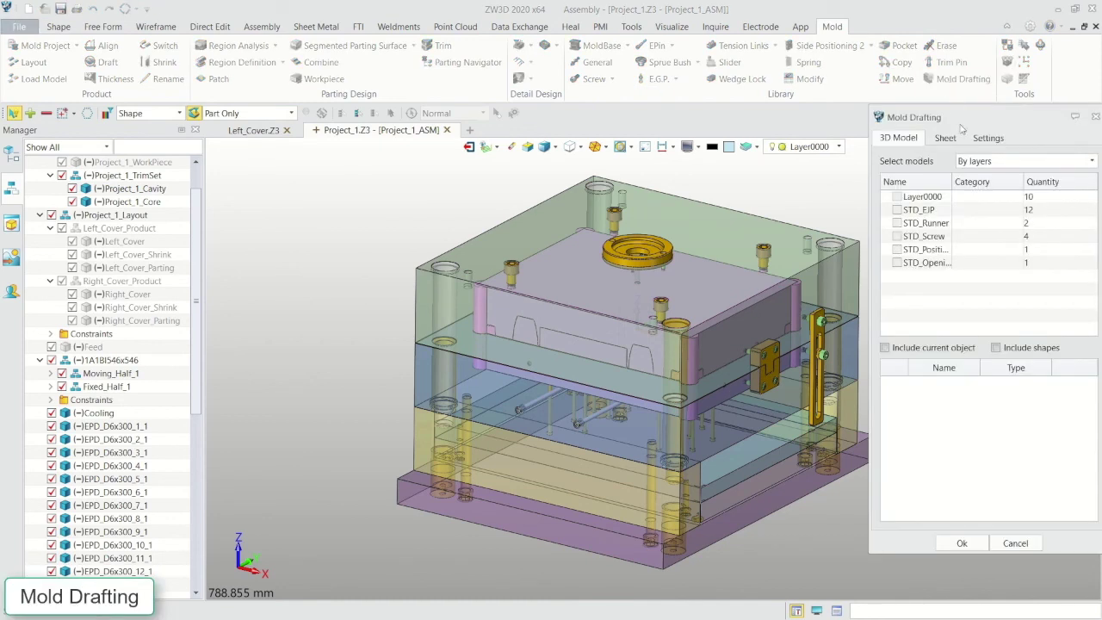
pyautogui.click(978, 161)
pyautogui.click(981, 183)
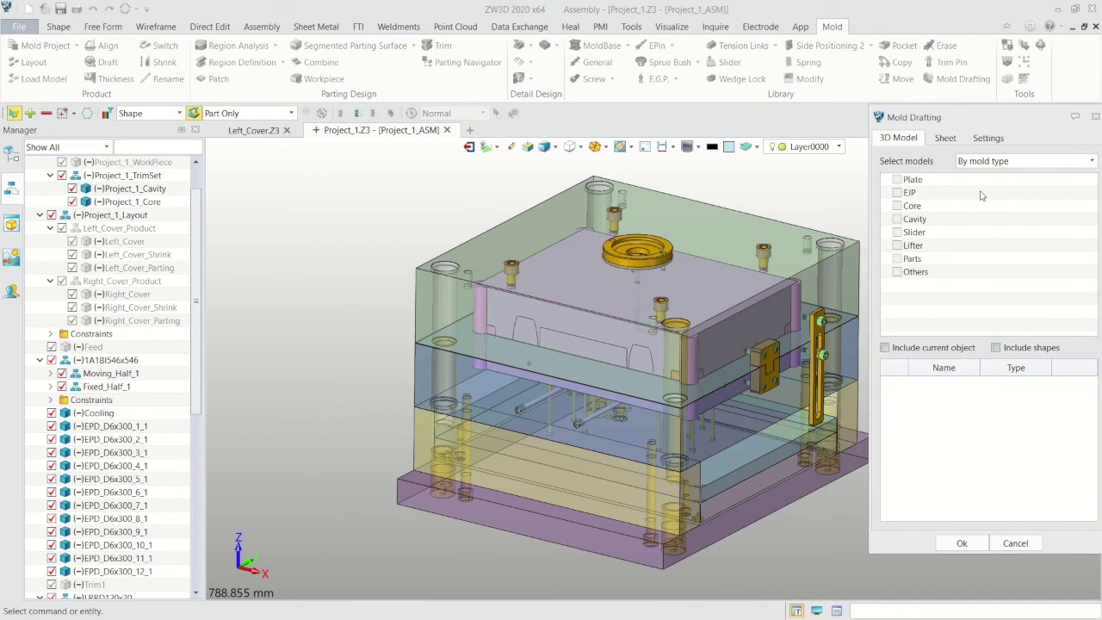
pyautogui.click(897, 179)
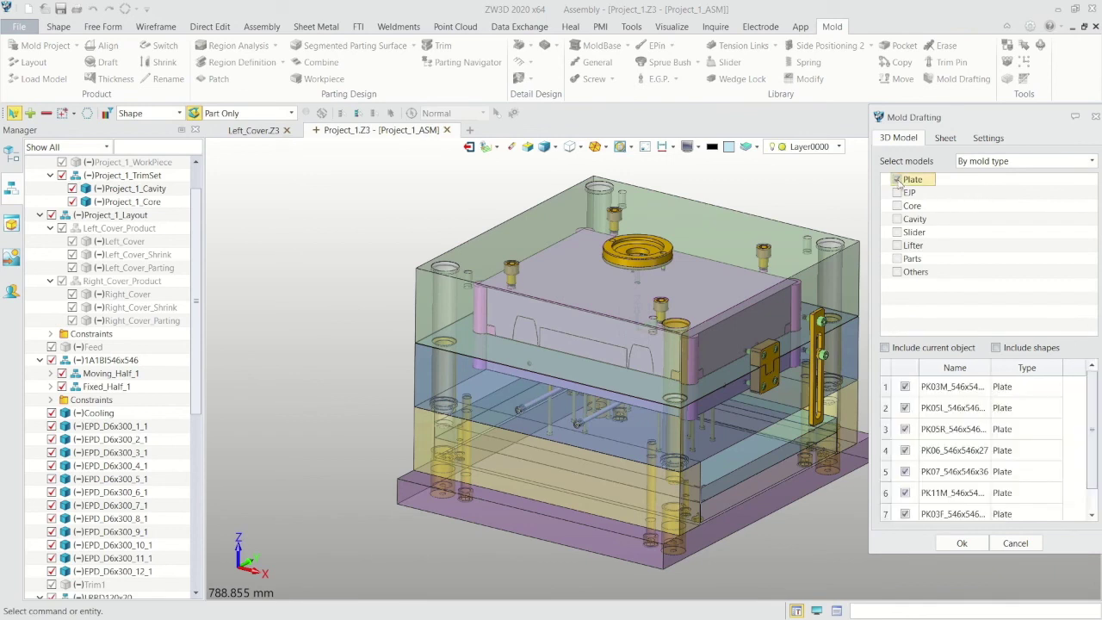
pyautogui.click(897, 192)
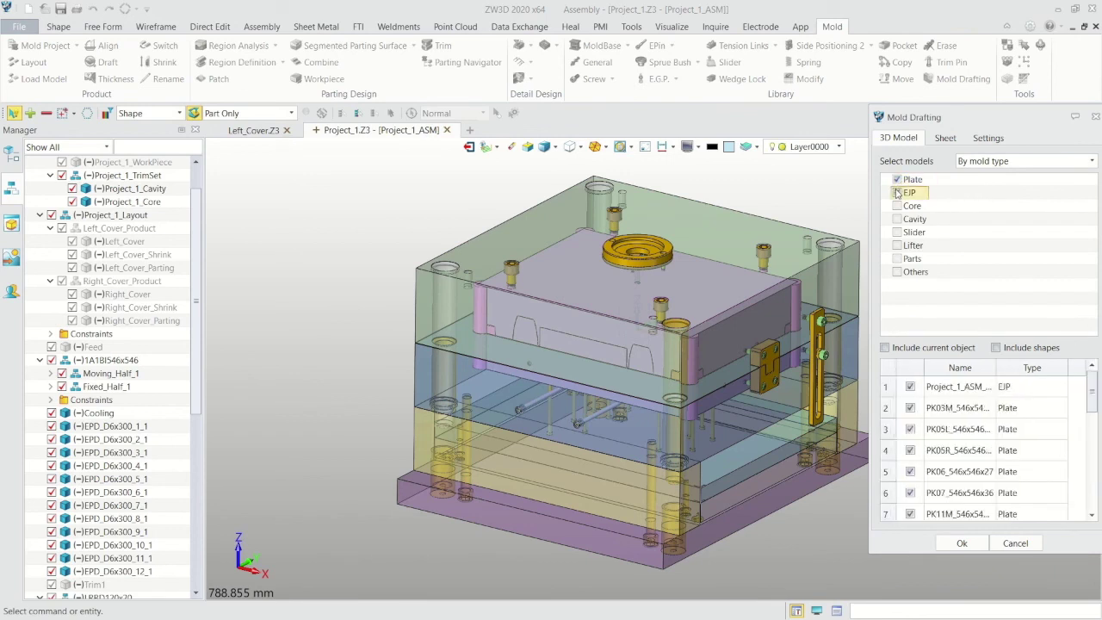
pyautogui.click(896, 206)
pyautogui.click(896, 221)
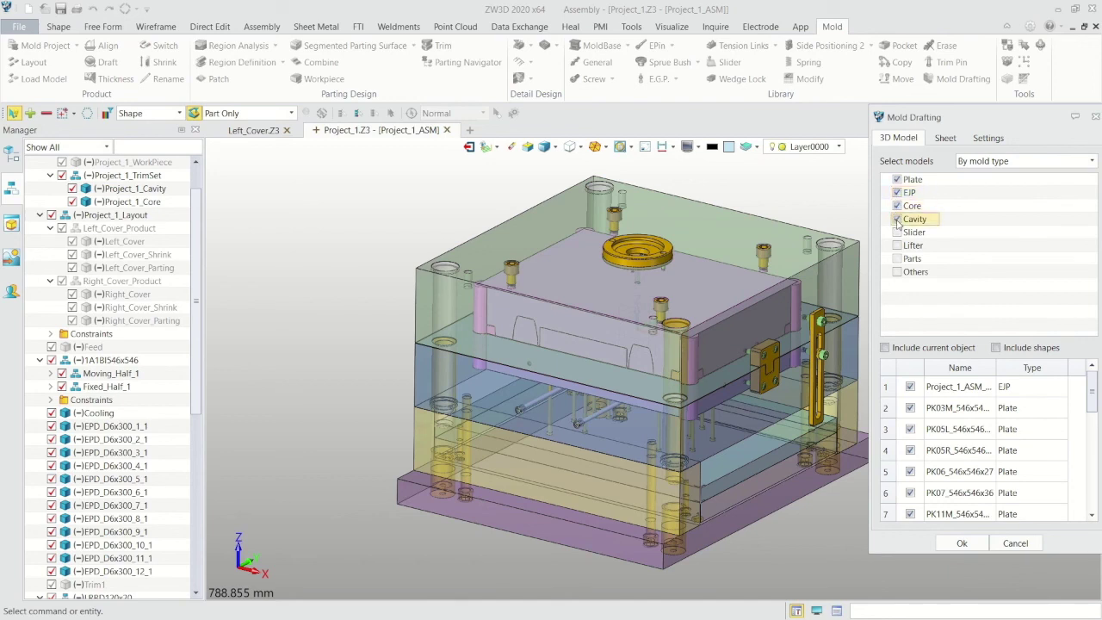
# Set the drawing sheet sizes to A0_H(ANSI) for Assembly, A1_H(ANSI) for Plate, and A2_H(ANSI) for EJP and Core/Cavity
pyautogui.click(945, 138)
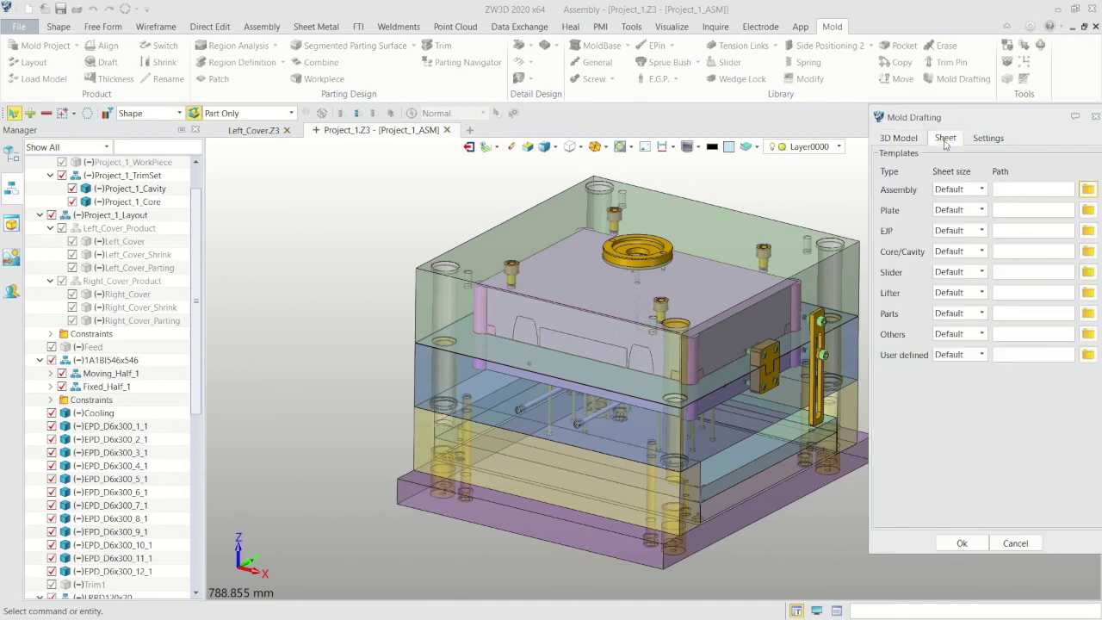
pyautogui.click(982, 189)
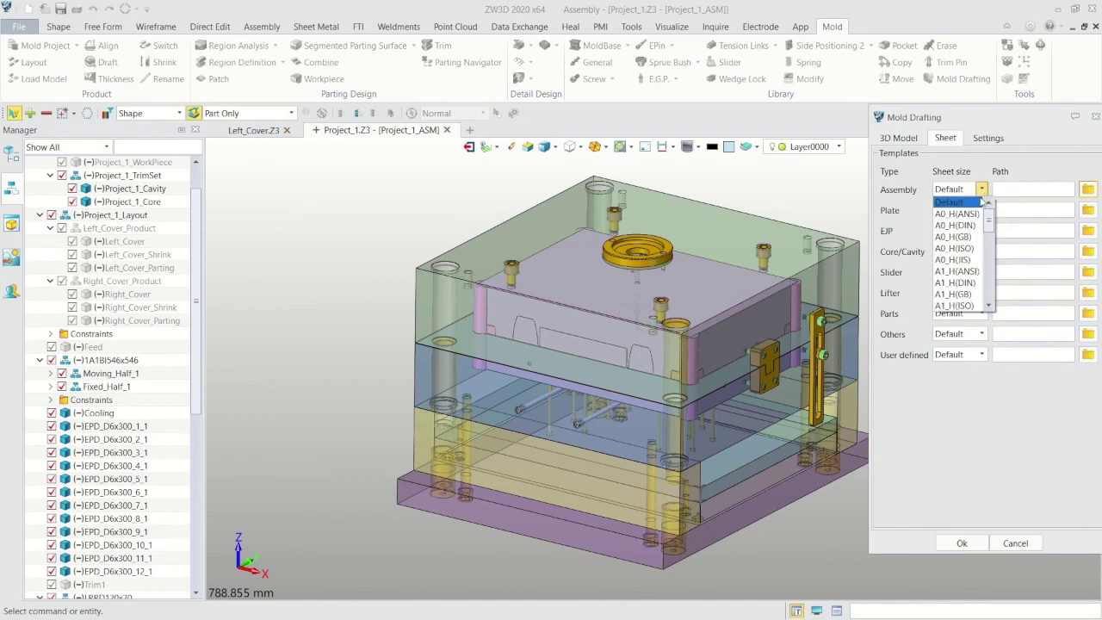
pyautogui.click(979, 213)
pyautogui.click(981, 210)
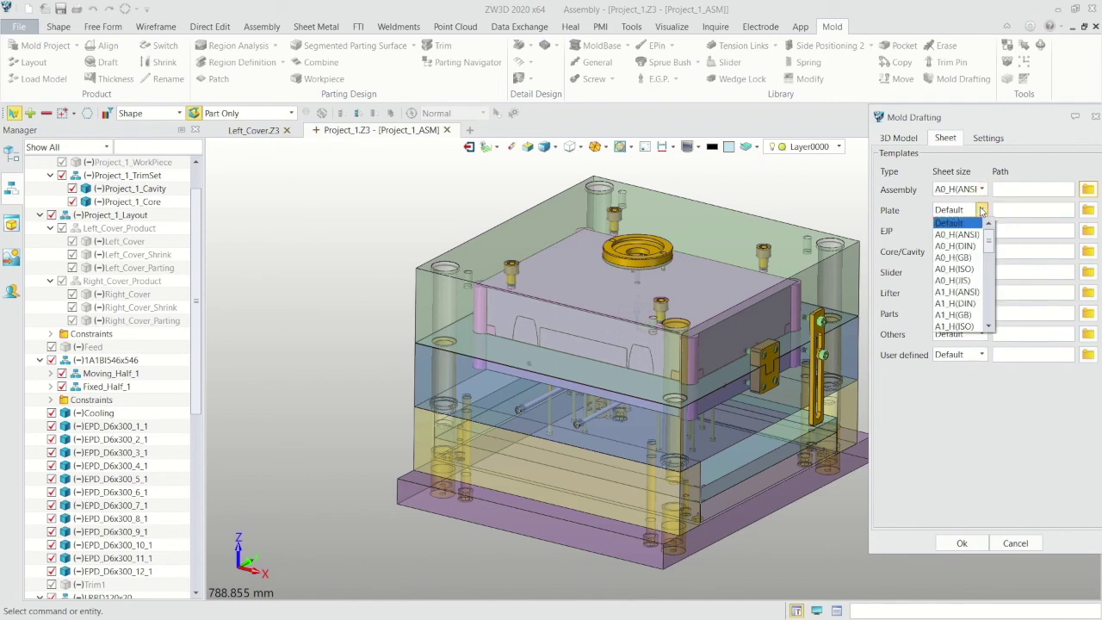
pyautogui.click(964, 293)
pyautogui.click(981, 230)
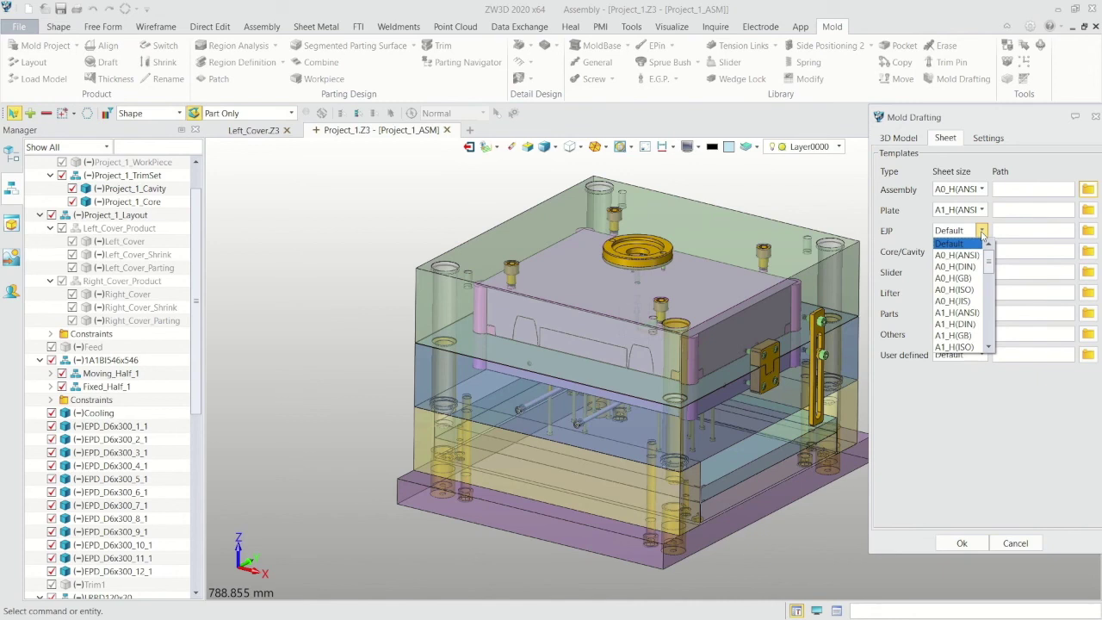
pyautogui.scroll(-2, 974, 289)
pyautogui.click(974, 301)
pyautogui.click(980, 254)
pyautogui.scroll(-2, 968, 327)
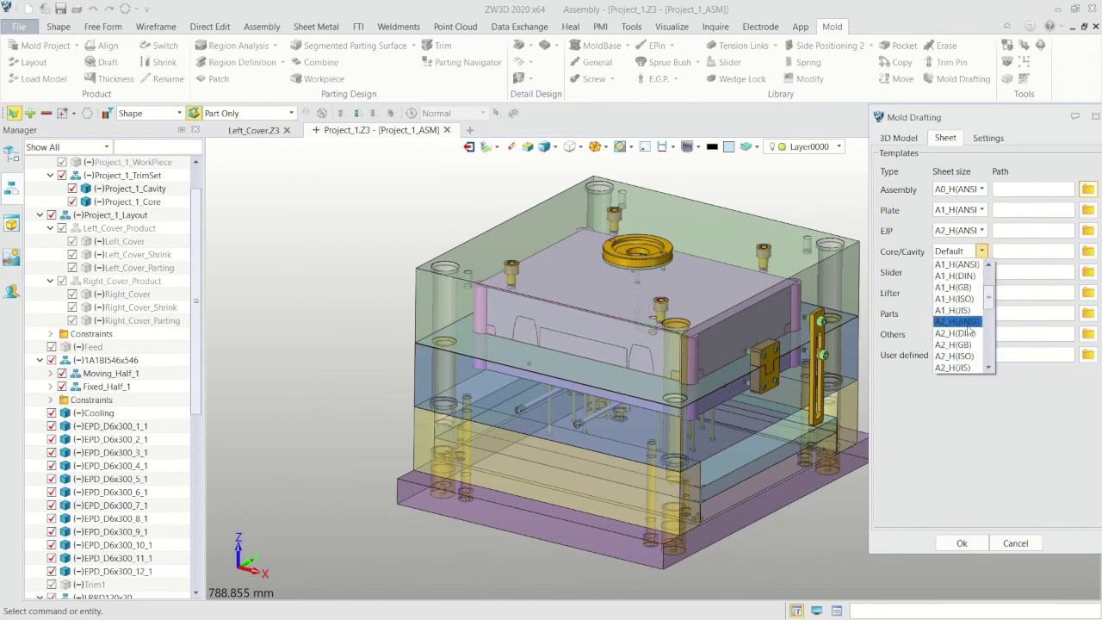
pyautogui.click(969, 331)
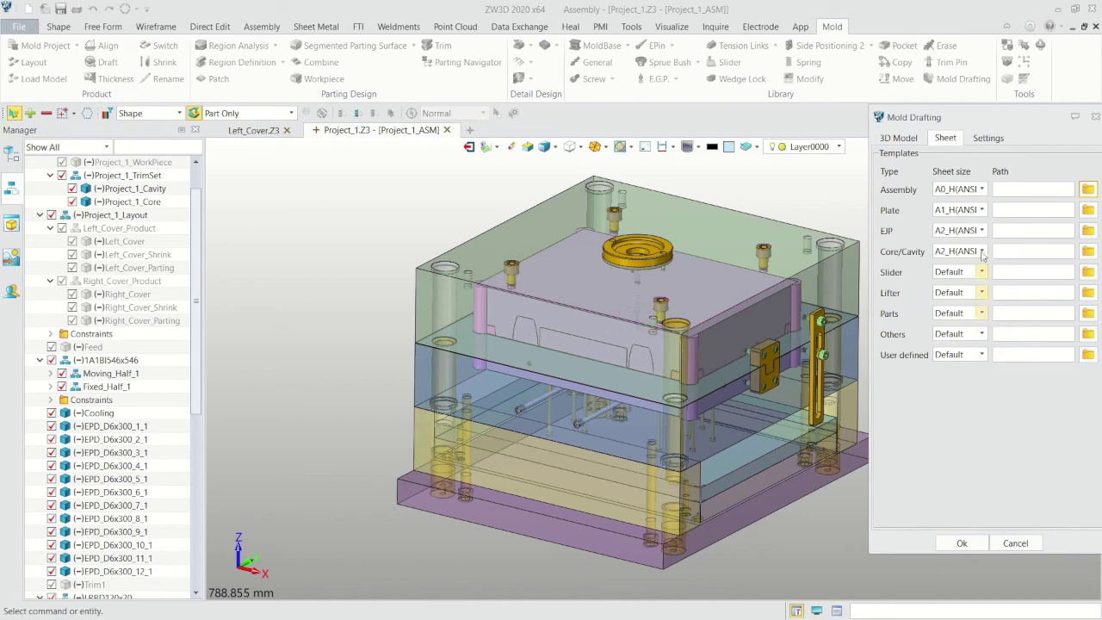
# Generate the mold drawings with the default dimension settings and view the EPD_D6x300_11_1 and EPD_D6x300_10_1 ejector pin sheets
pyautogui.click(986, 140)
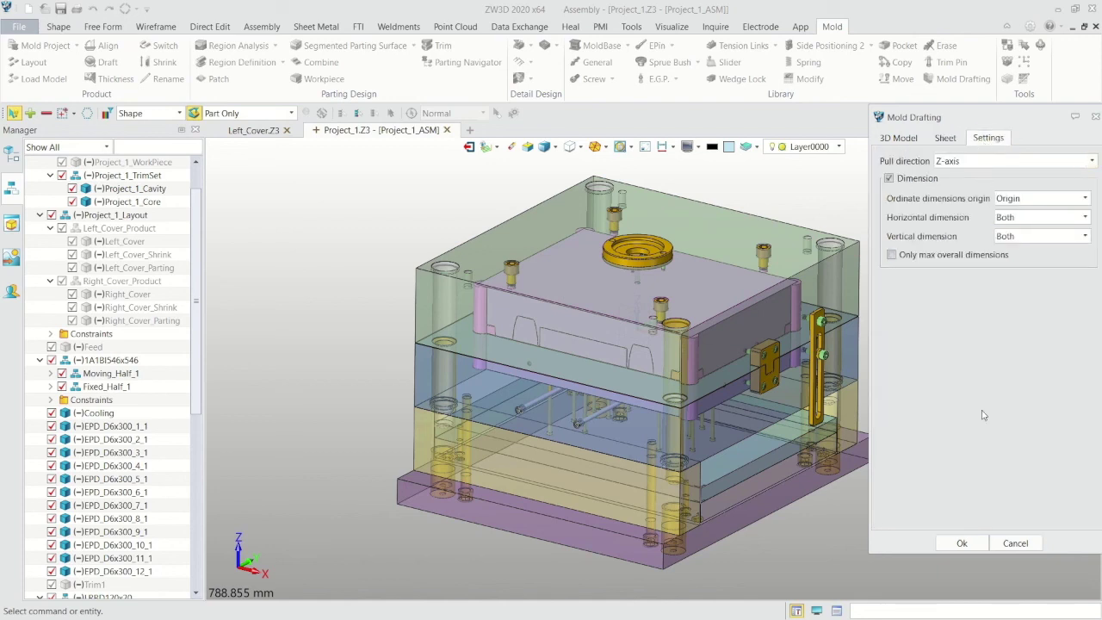
pyautogui.click(965, 544)
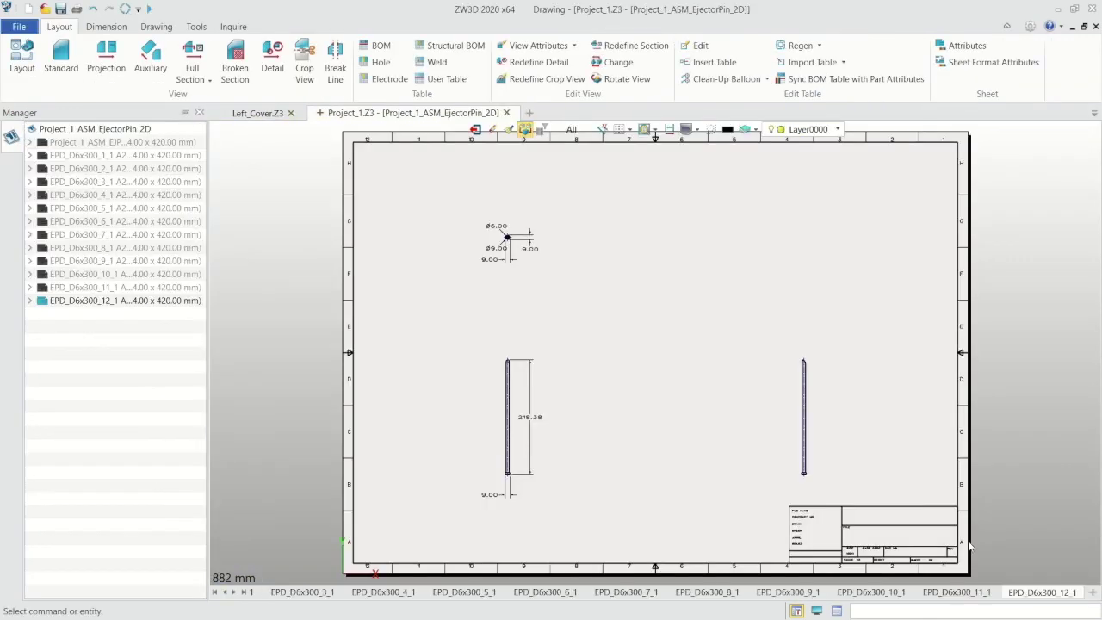
pyautogui.click(958, 592)
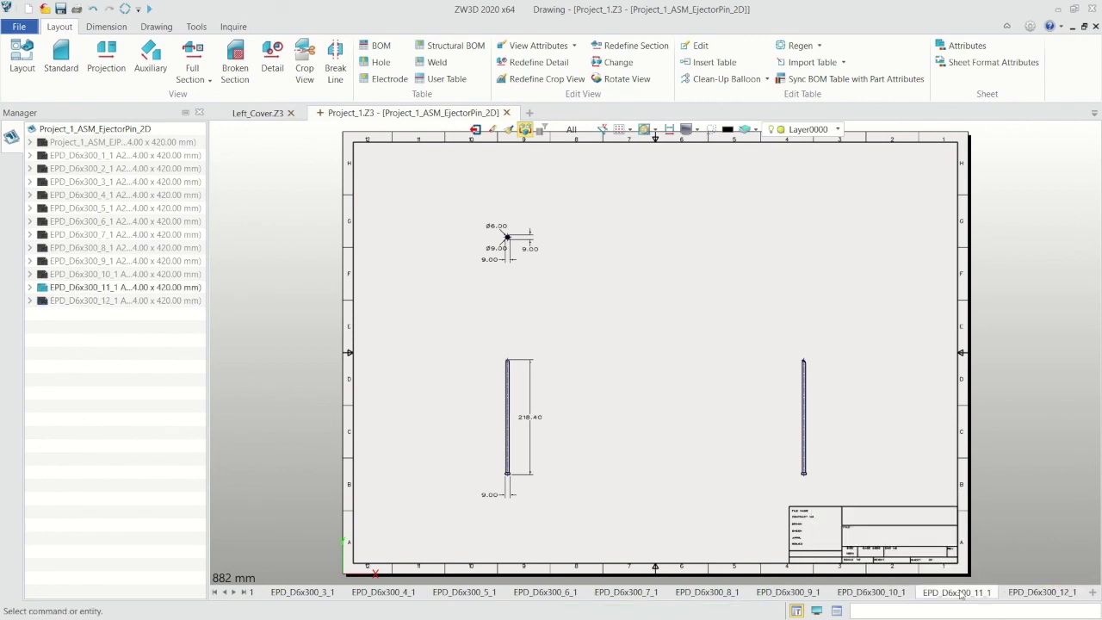
pyautogui.click(891, 596)
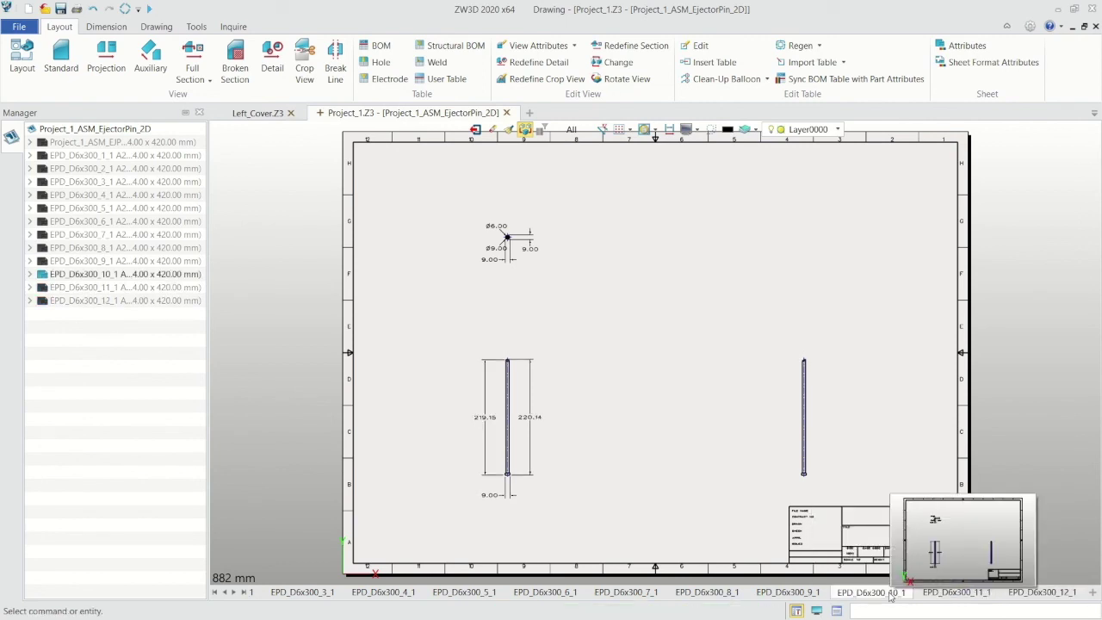